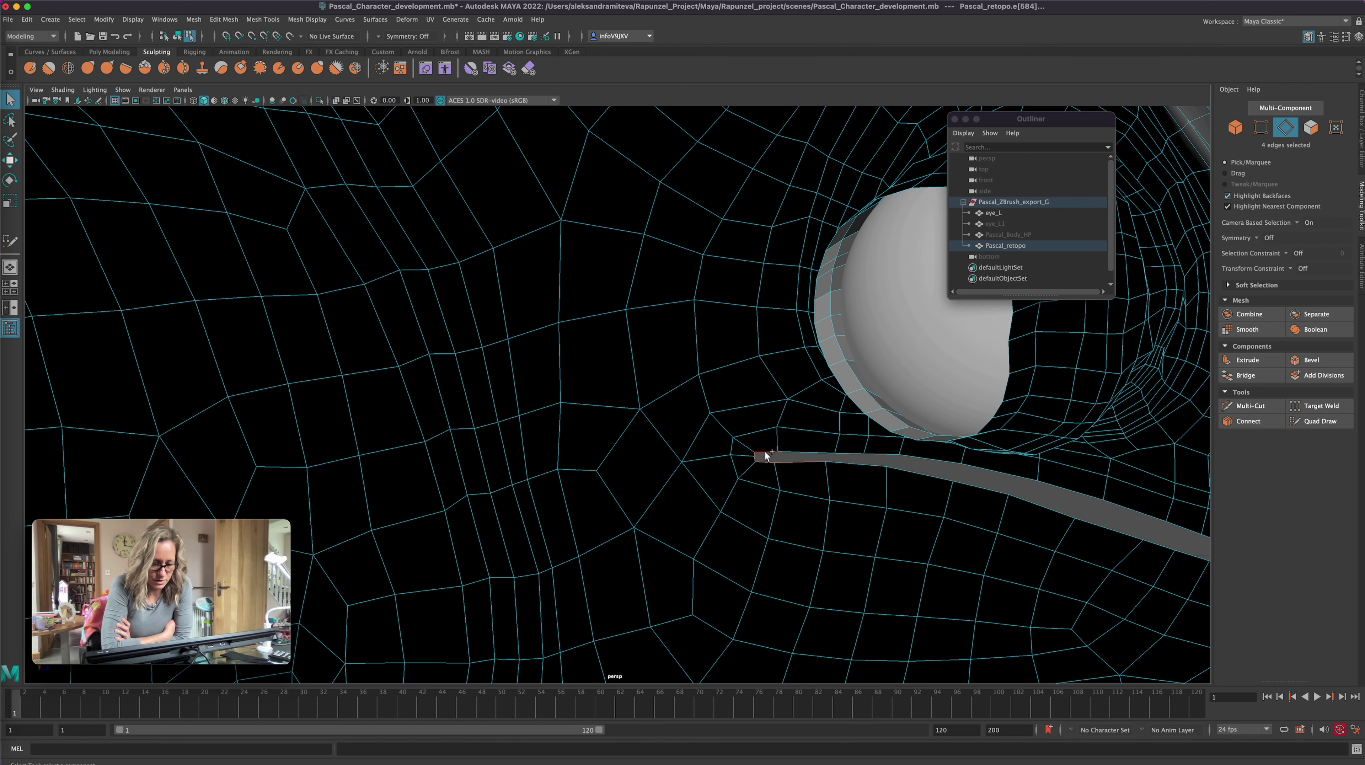
Step: Select the remaining border edges along the upper and lower lips, from the mouth corner to the snout tip
left_click(852, 456, "shift")
left_click(905, 467, "shift")
left_click(998, 470, "shift")
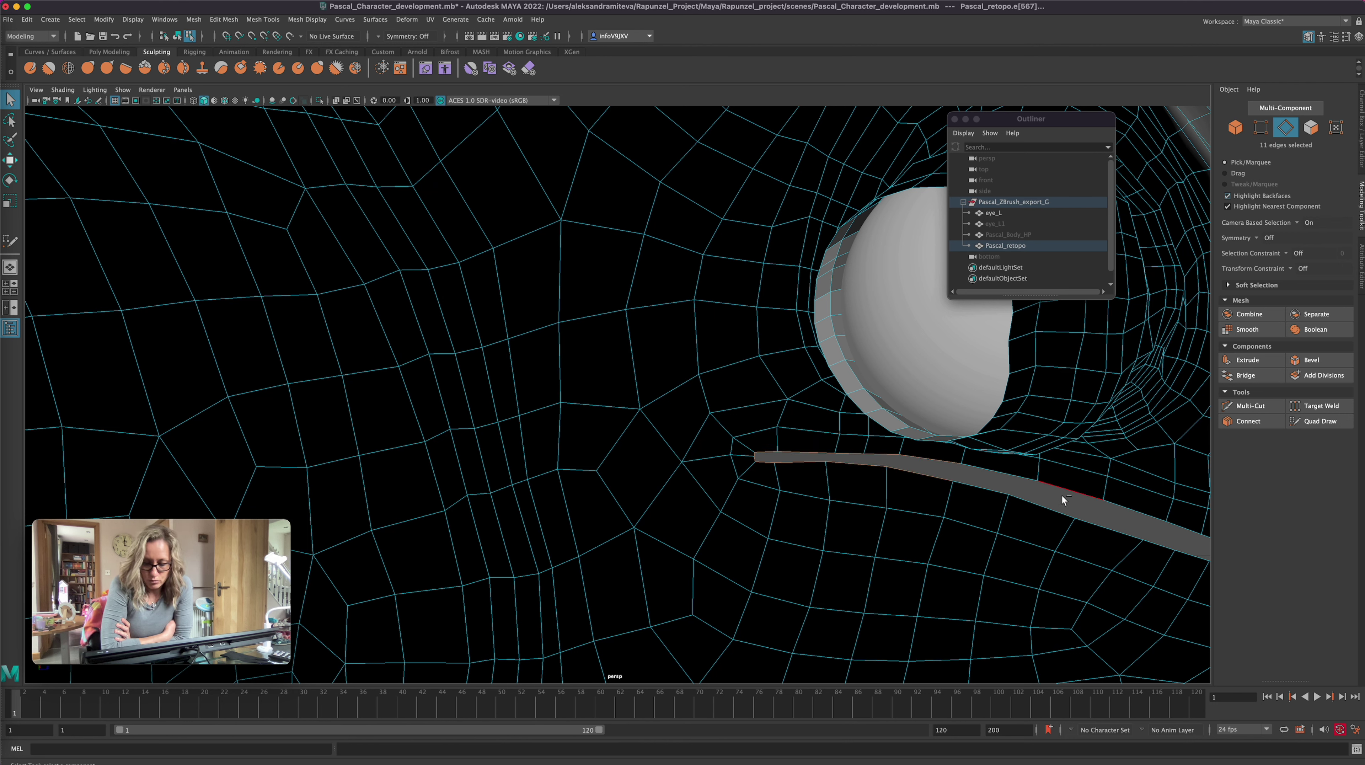
left_click(994, 465, "shift")
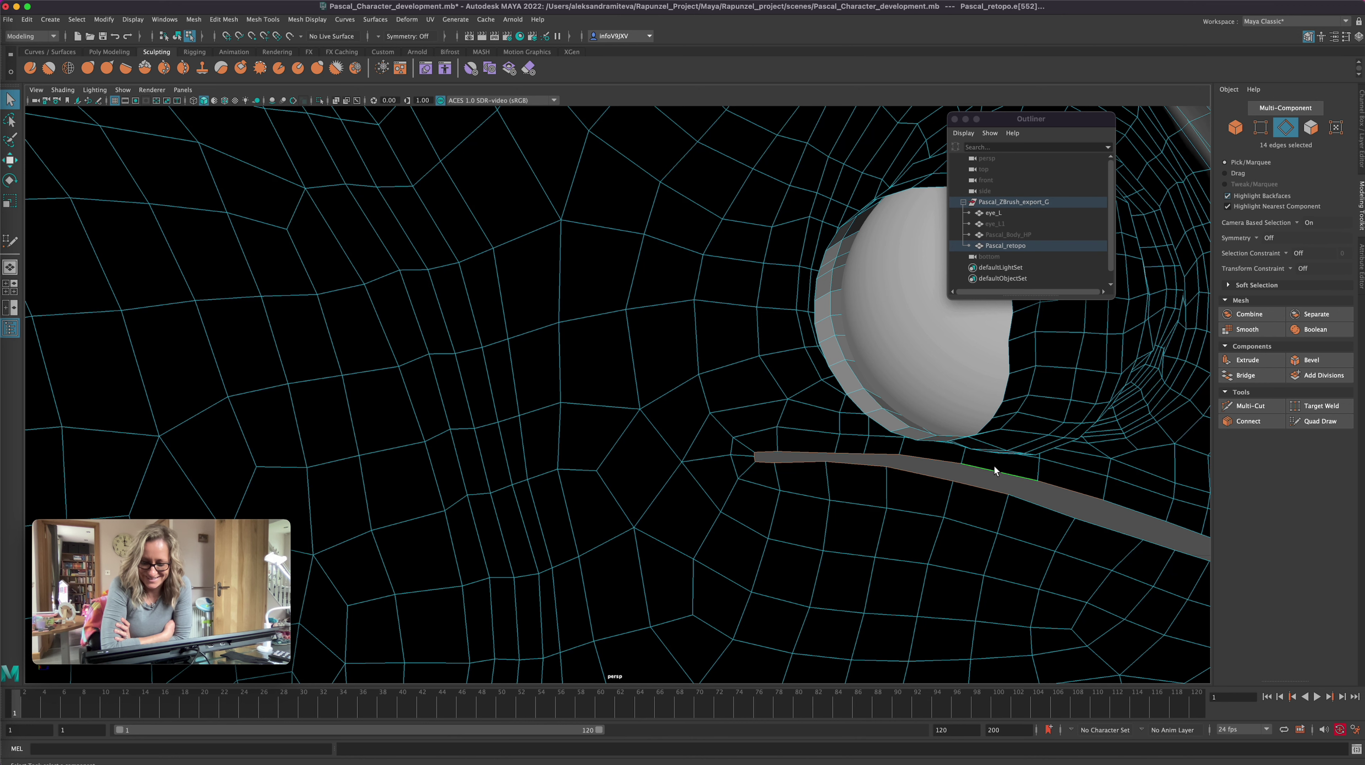
scroll(1005, 506, "down", 5)
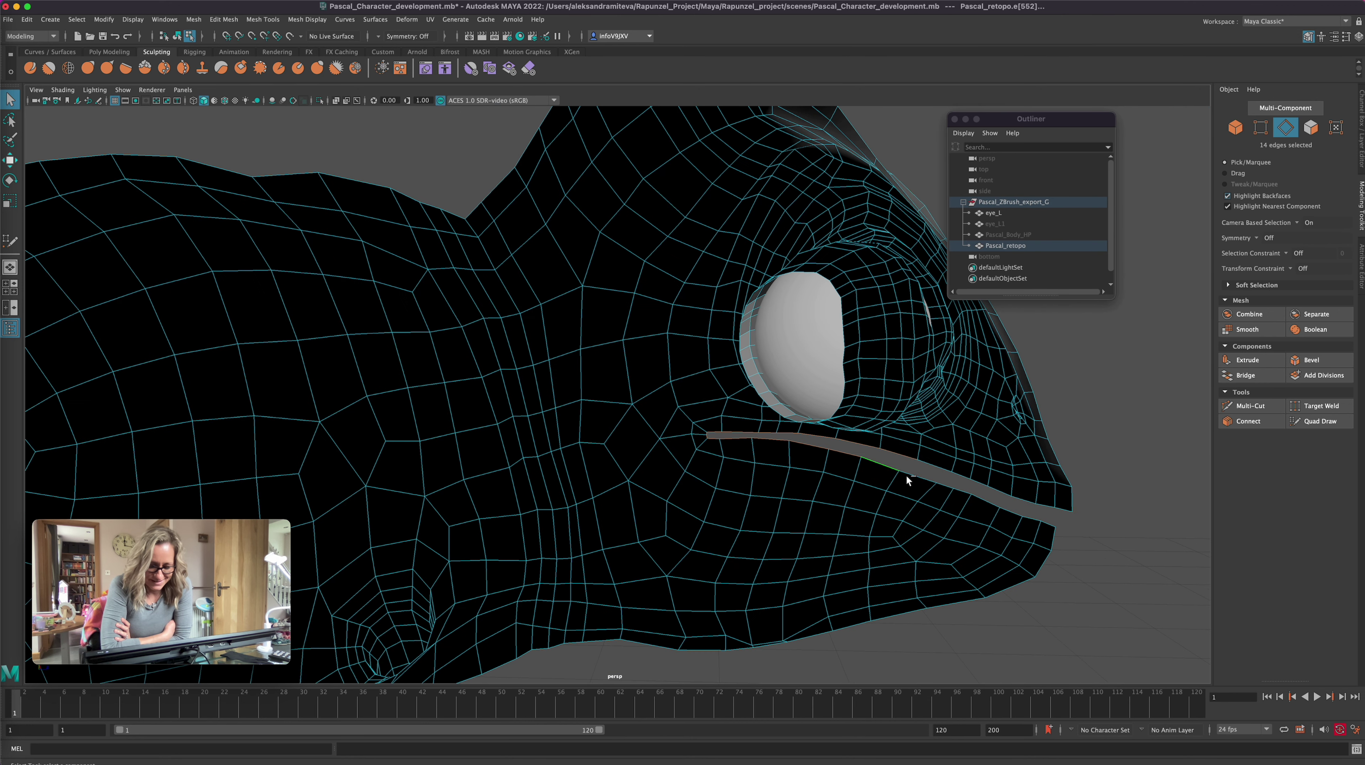
left_click(943, 484, "shift")
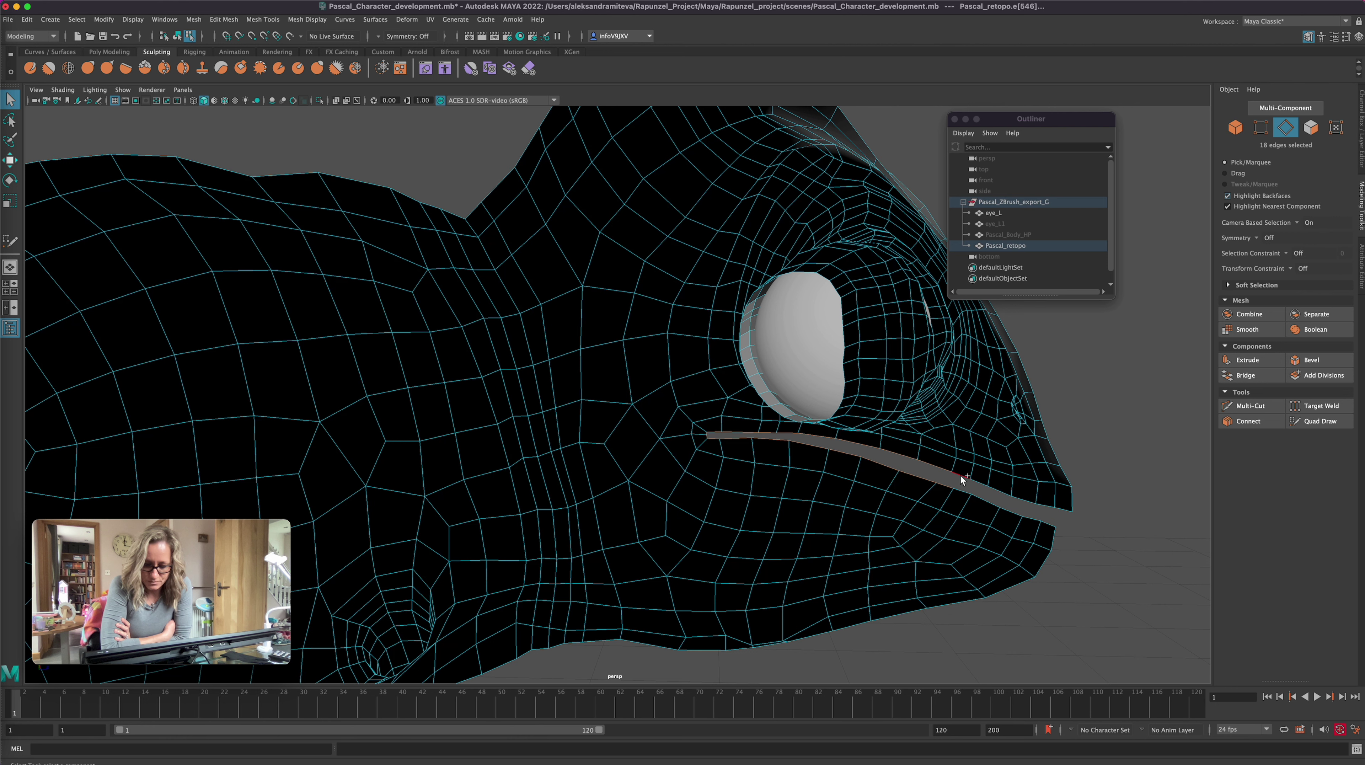
left_click(987, 503, "shift")
left_click(1021, 505, "shift")
left_click(1048, 523, "shift")
left_click(1047, 507, "shift")
left_click(1064, 511, "shift")
Step: Extrude the selected border edges of the mouth opening
right_click_drag(1096, 574, 909, 554, "alt")
mouse_move(909, 555)
left_mouse_down("alt")
mouse_move(890, 597)
mouse_move(787, 600)
mouse_move(893, 607)
mouse_move(954, 589)
left_mouse_up("alt")
right_click_drag(954, 589, 857, 549, "alt")
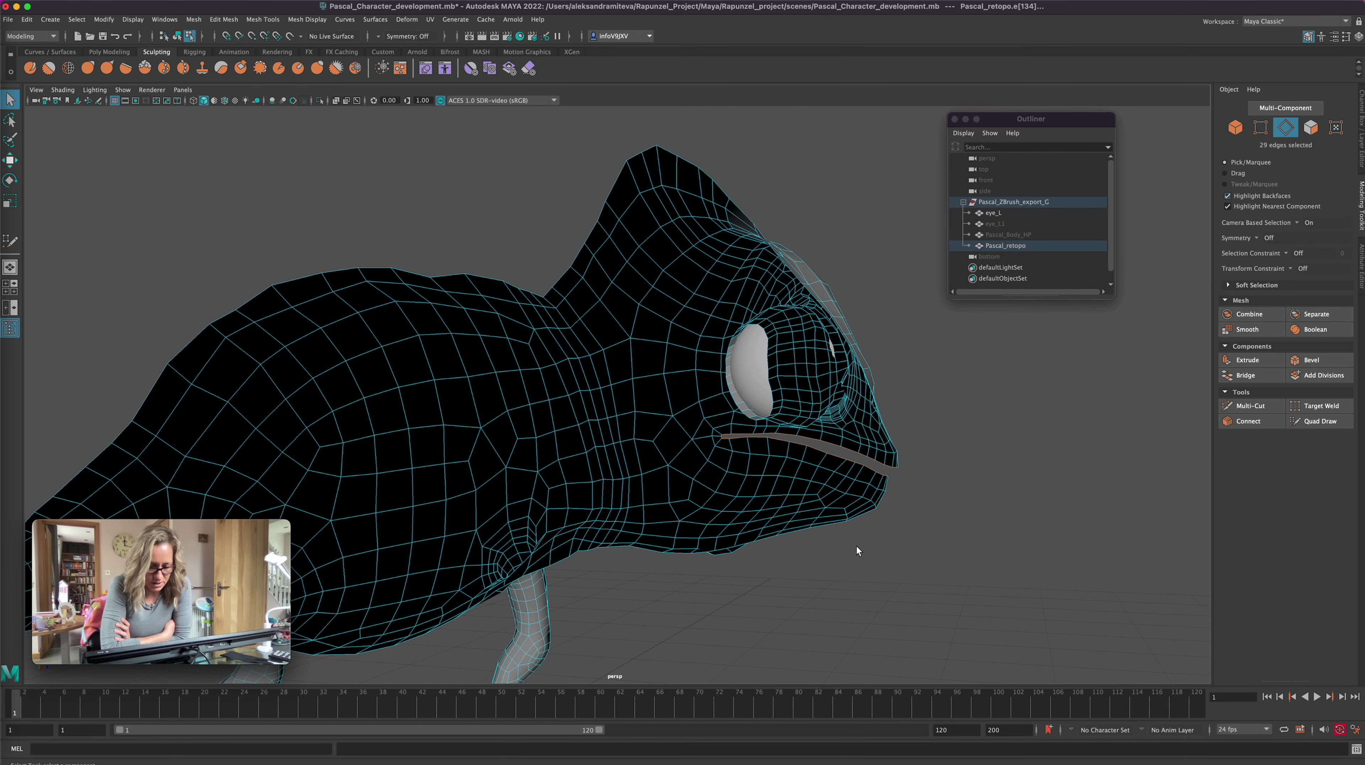
key("ctrl+e")
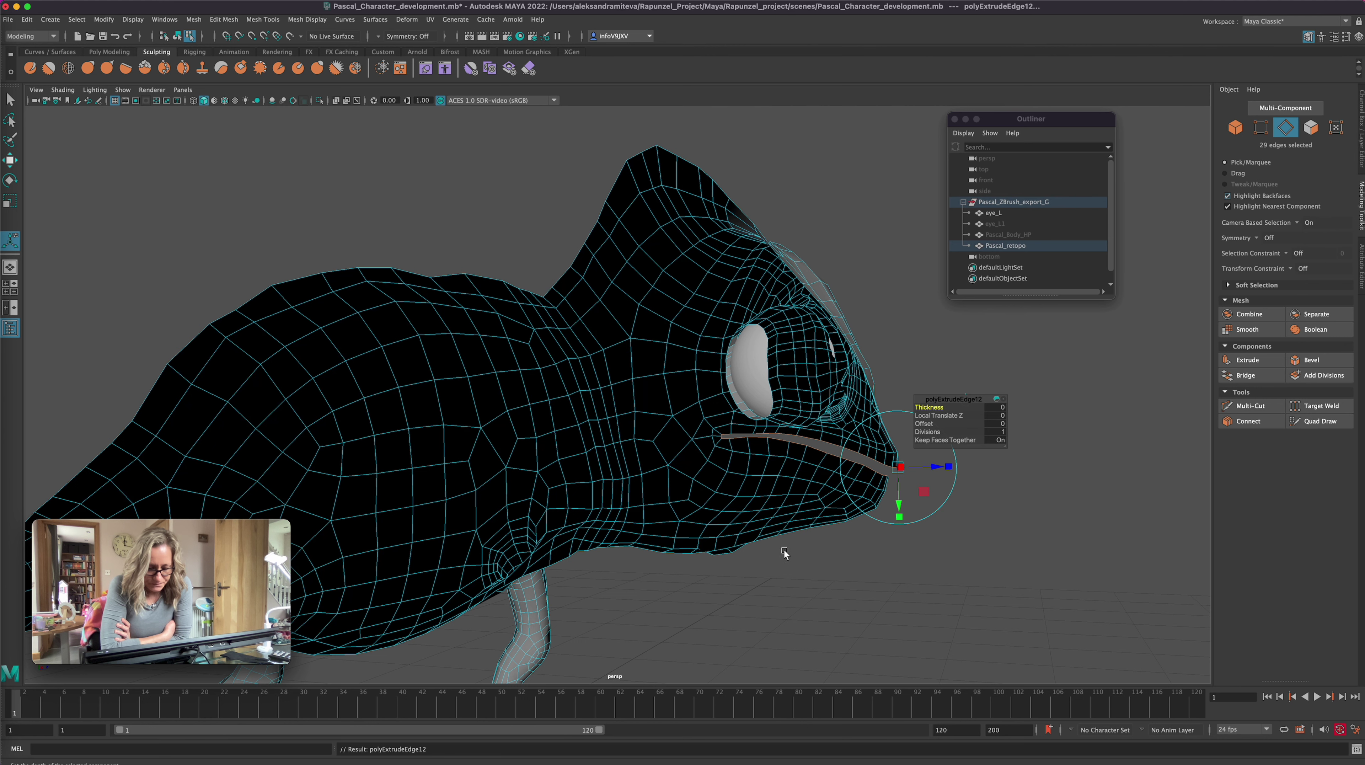
left_click_drag(943, 467, 862, 526)
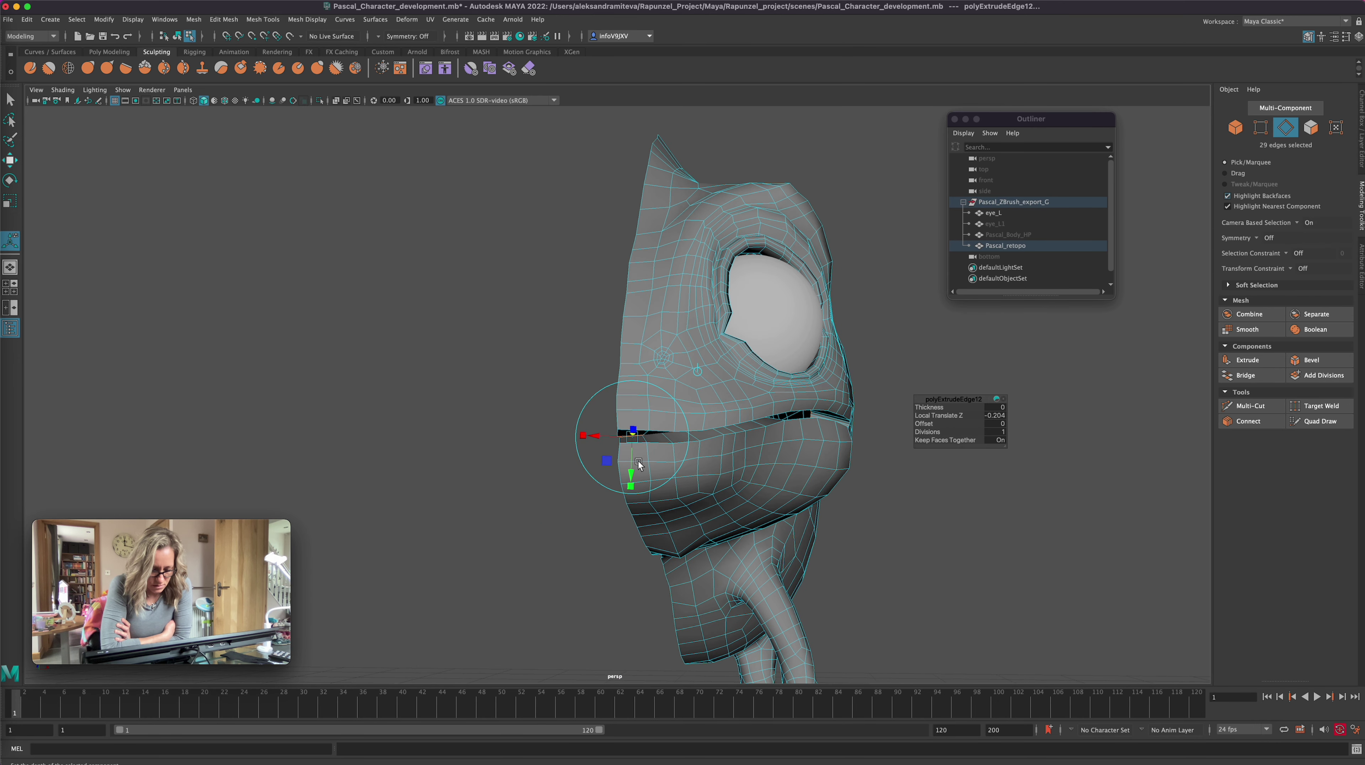
left_click_drag(638, 462, 631, 476)
left_click_drag(868, 553, 939, 568, "alt")
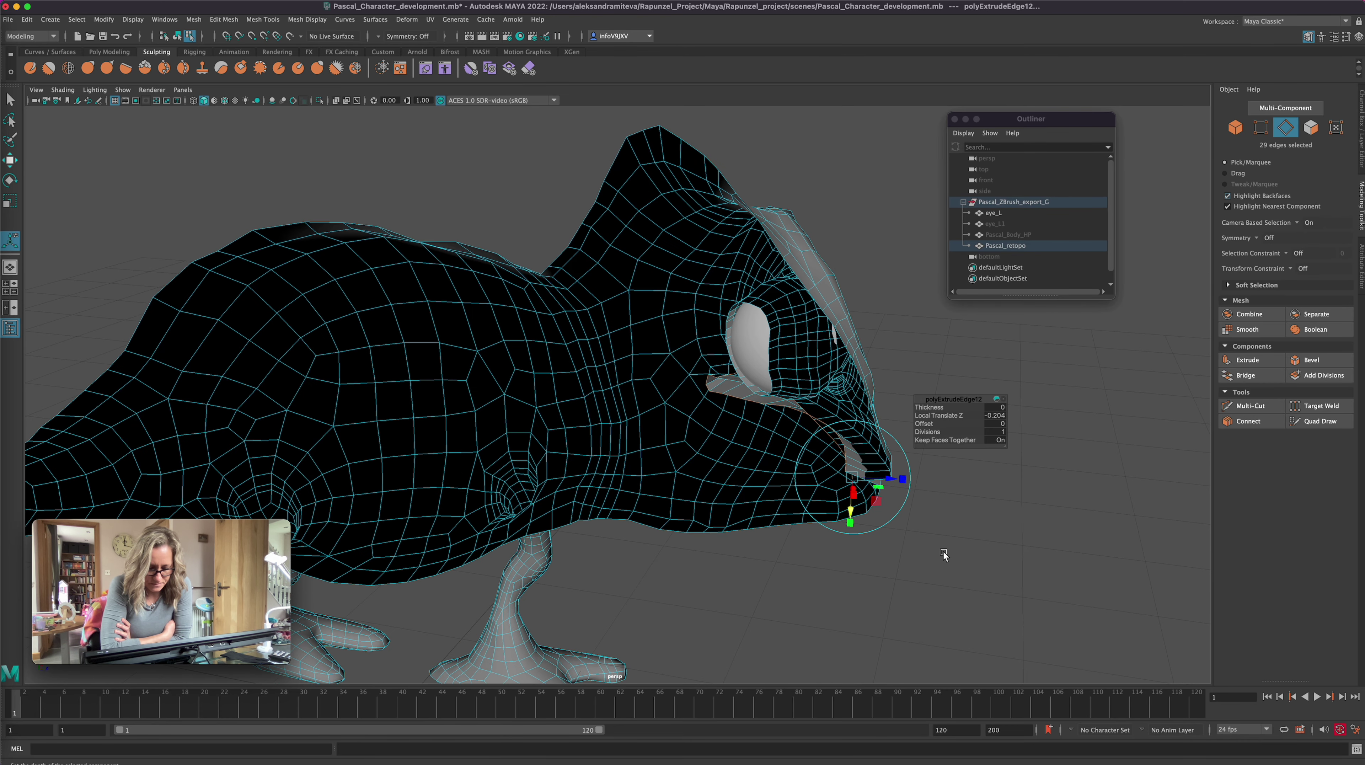
key("ctrl+z")
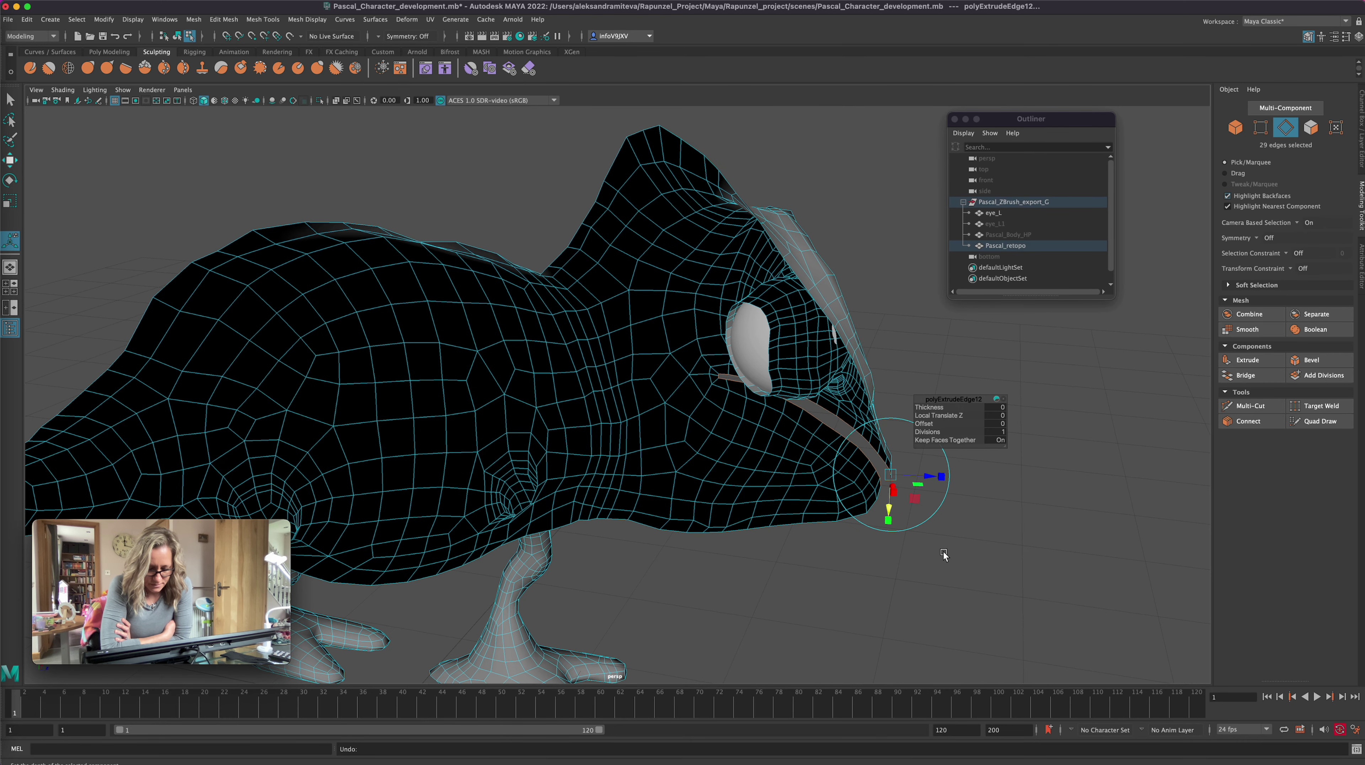
Step: Move the extruded mouth edges inward to form the inner lip
key("w")
left_click_drag(842, 436, 999, 524)
left_click_drag(643, 325, 862, 363)
right_click_drag(862, 362, 932, 356, "alt")
Step: Extrude the inner mouth edges again and scale the new edges inward along X
key("ctrl+e")
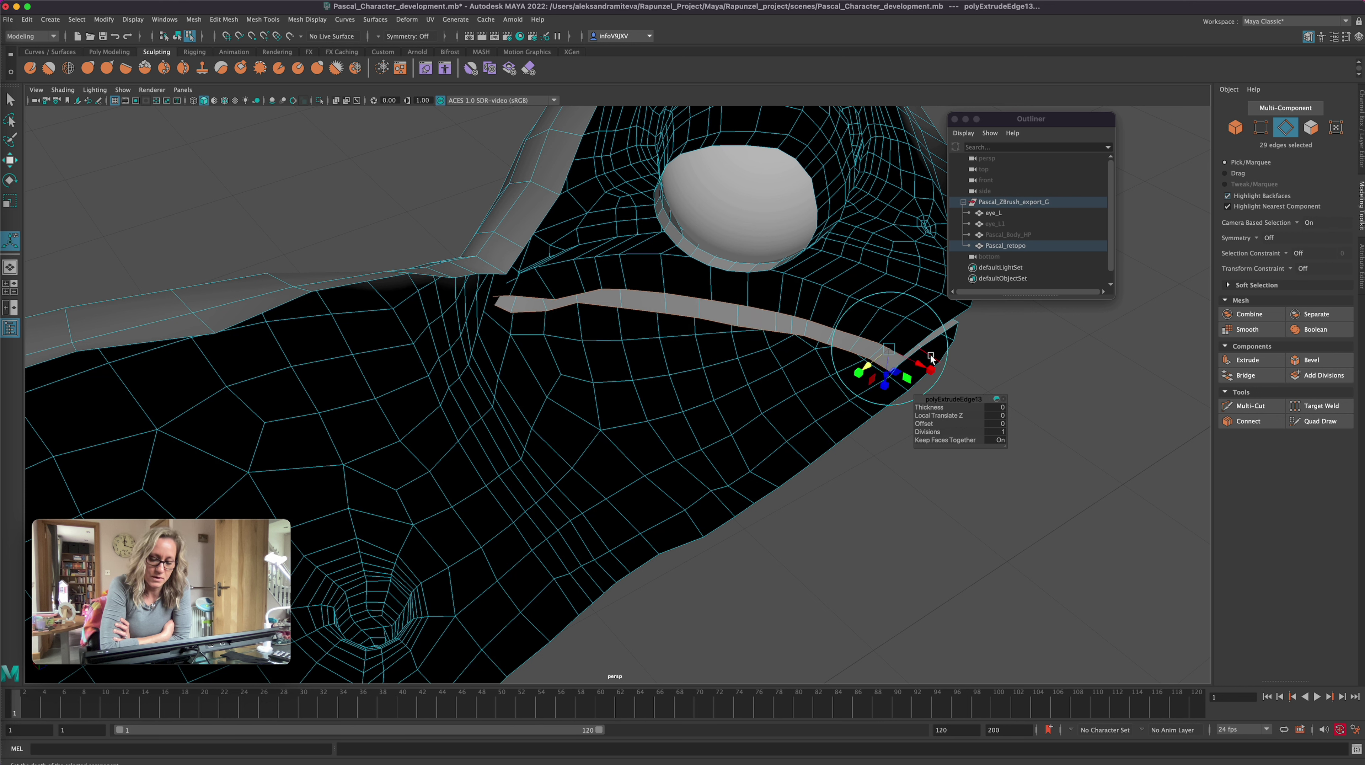
left_click(931, 355)
left_click_drag(898, 361, 946, 392)
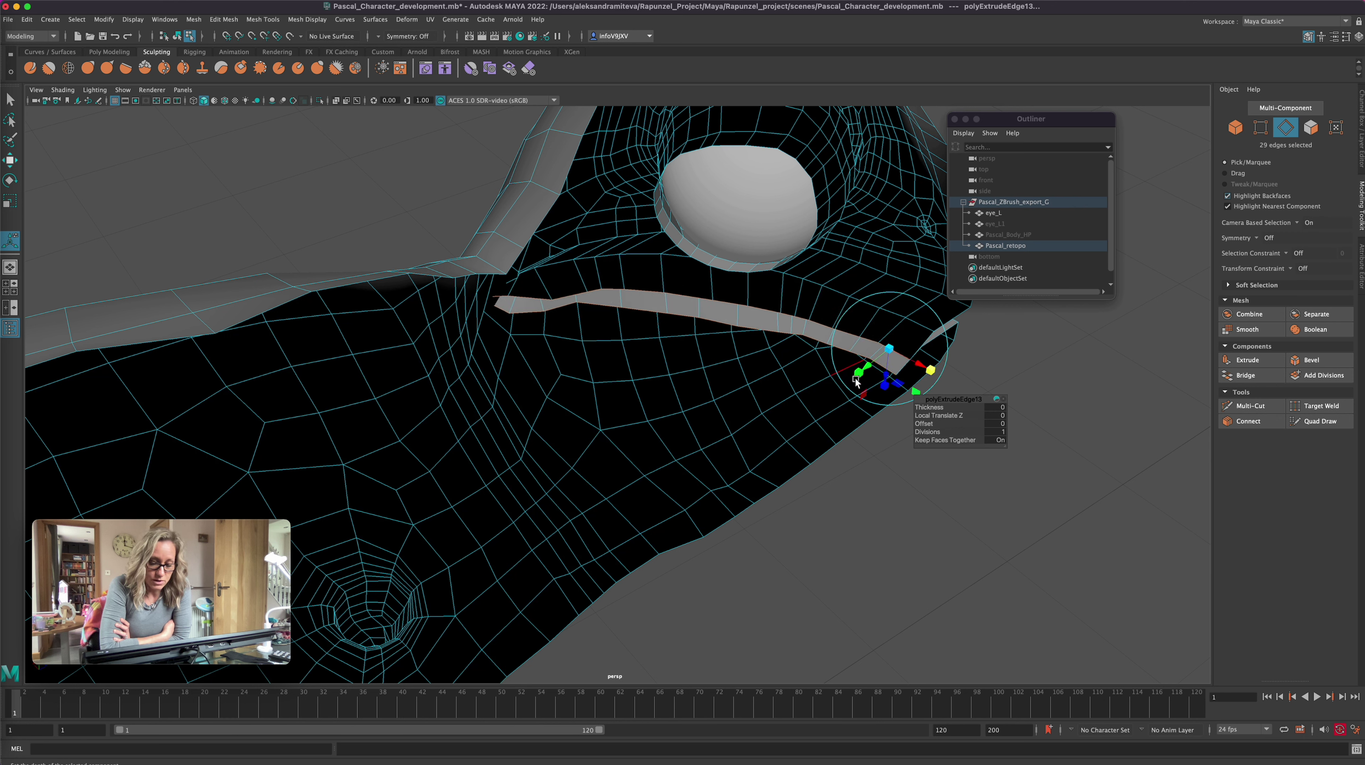
mouse_move(889, 352)
left_mouse_down()
mouse_move(850, 344)
mouse_move(893, 367)
left_mouse_up()
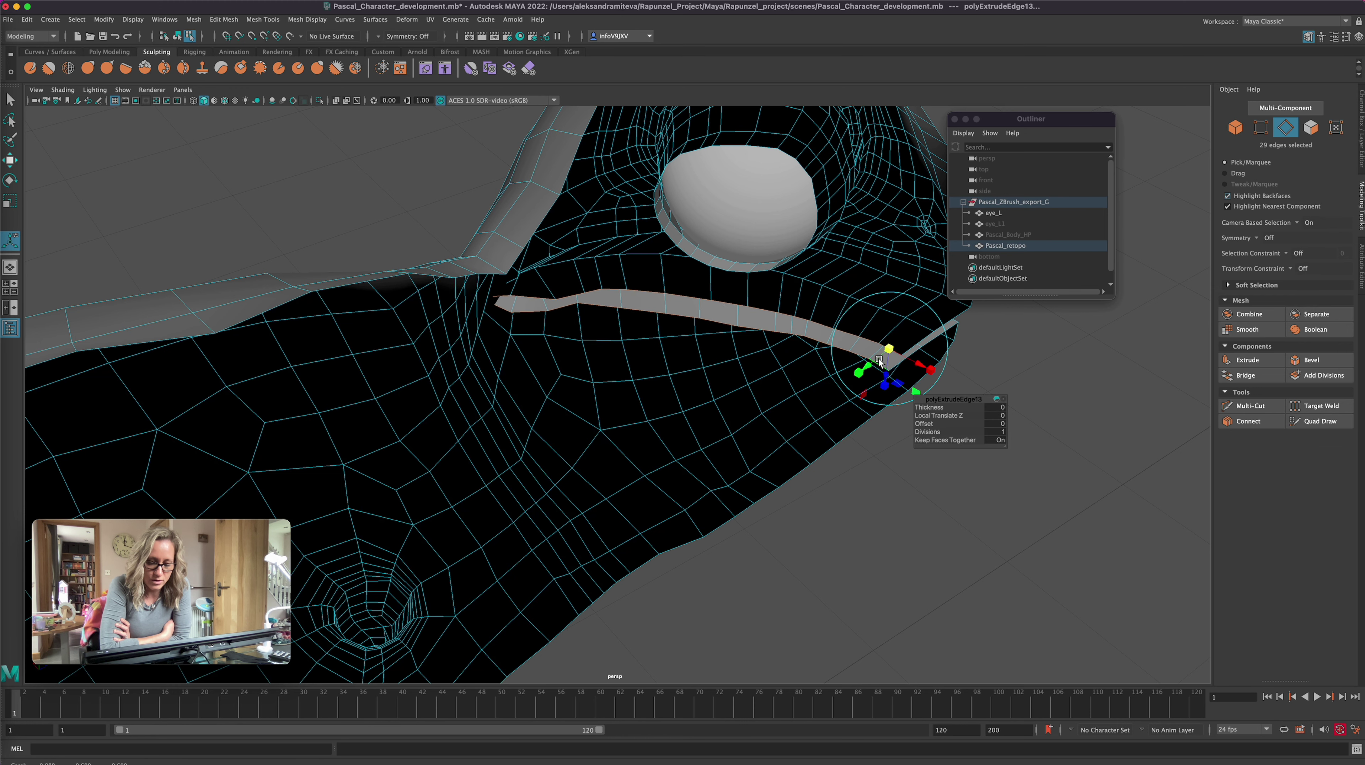
key("r")
left_click_drag(659, 306, 858, 502)
right_click_drag(959, 505, 611, 483, "alt")
left_click_drag(610, 483, 940, 532, "alt")
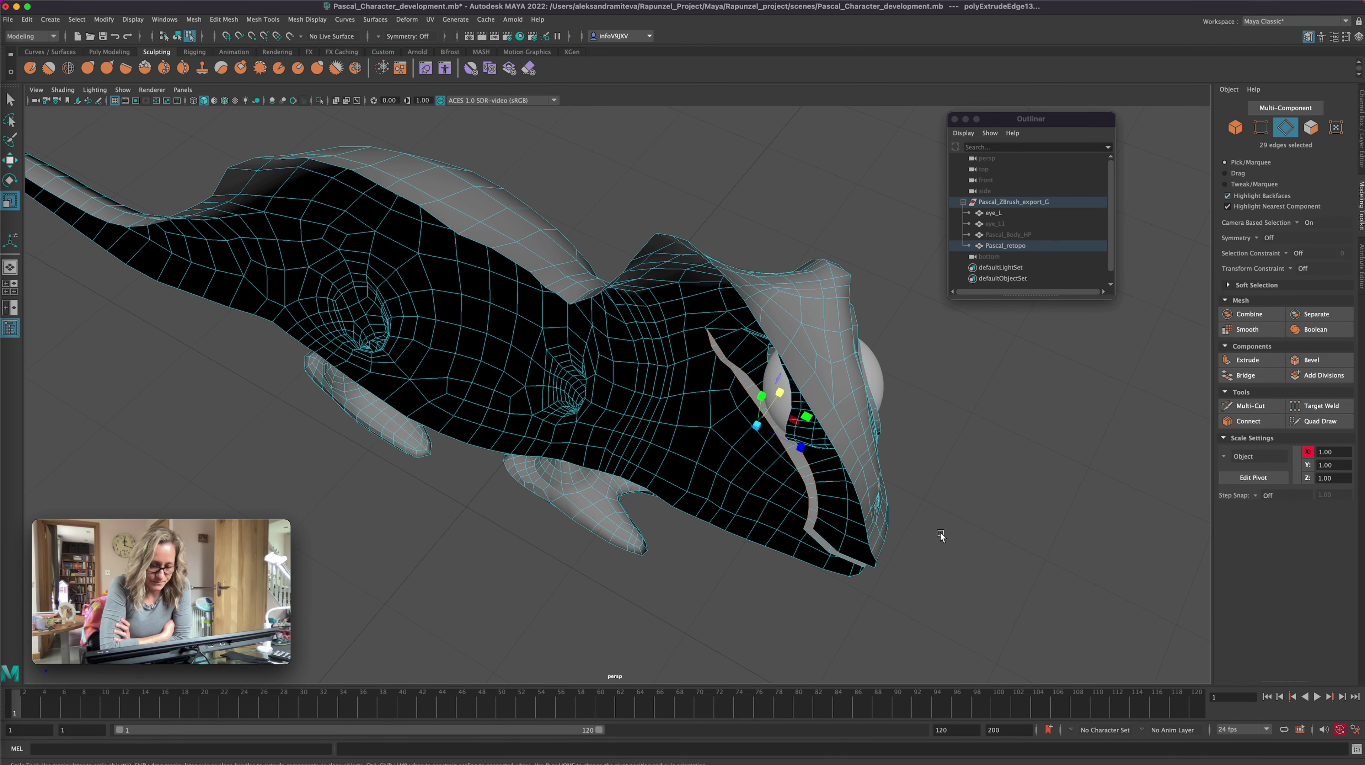
Step: Scale the newly extruded mouth edges vertically to widen the inner gap
left_click_drag(813, 376, 979, 460, "alt")
key("w")
key("r")
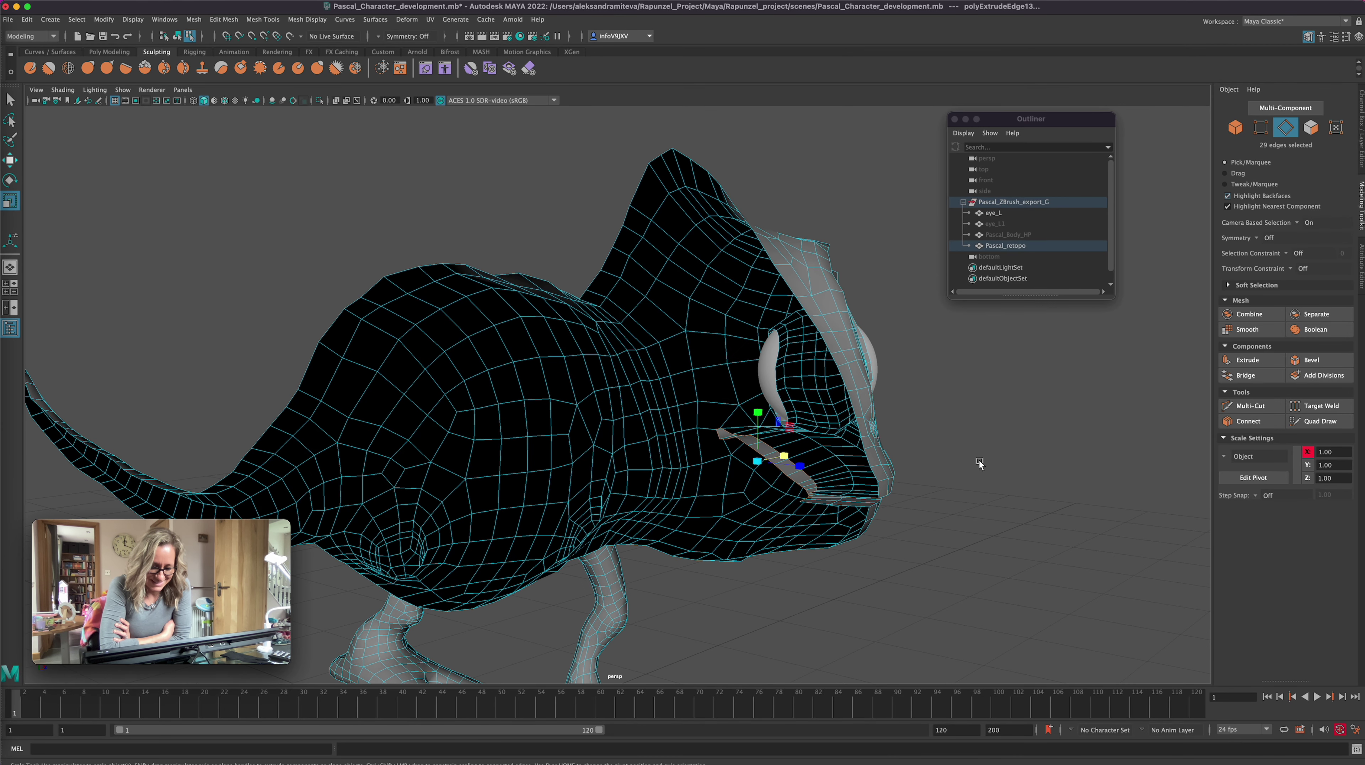
left_click_drag(757, 412, 965, 482)
right_click_drag(964, 482, 1126, 524, "alt")
Step: Select the inner edges of the upper lip one by one, from the mouth corner to the front of the snout
left_click(654, 339)
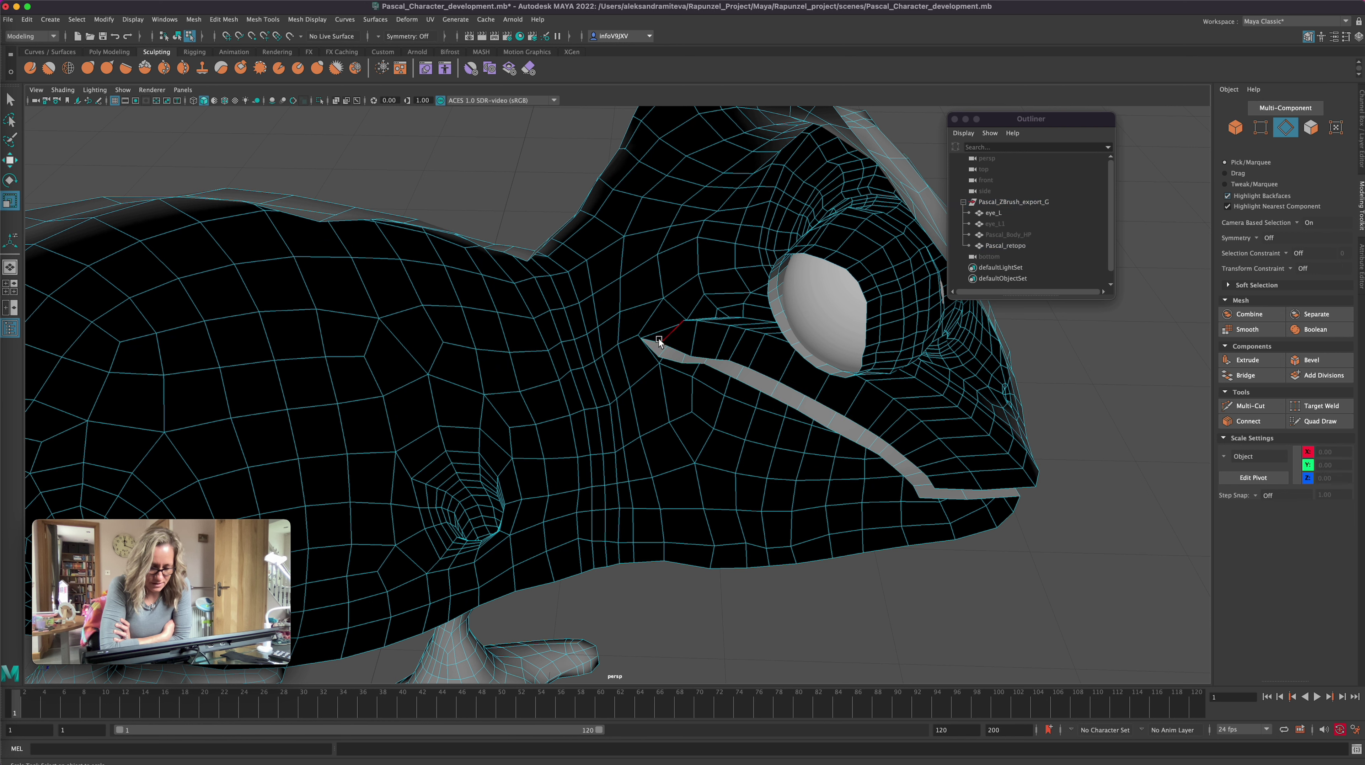
left_click(662, 342)
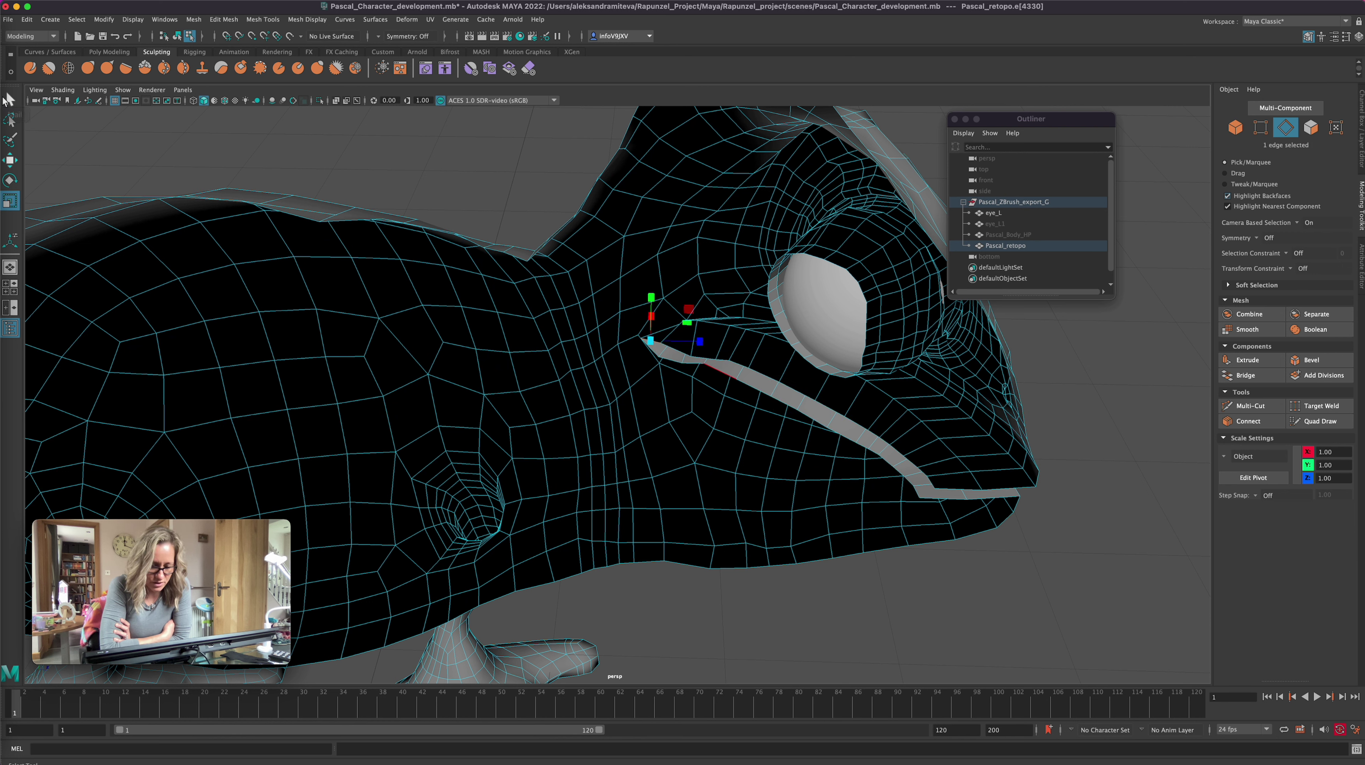
left_click(9, 99)
left_click(703, 356, "shift")
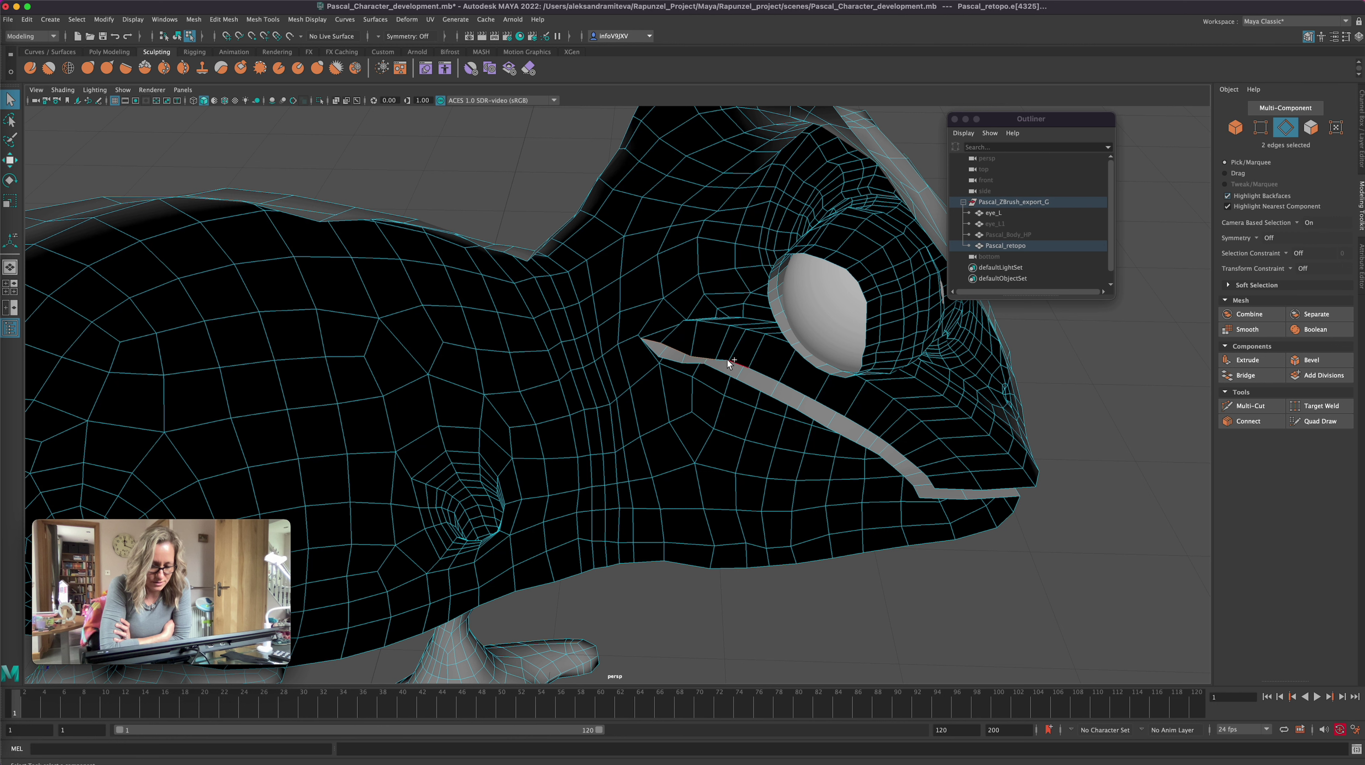
left_click(739, 363, "shift")
left_click(762, 373, "shift")
left_click(792, 386, "shift")
left_click(836, 407, "shift")
left_click(864, 423, "shift")
left_click(885, 440, "shift")
left_click(900, 451, "shift")
left_click(910, 460, "shift")
left_click(918, 467, "shift")
left_click(925, 475, "shift")
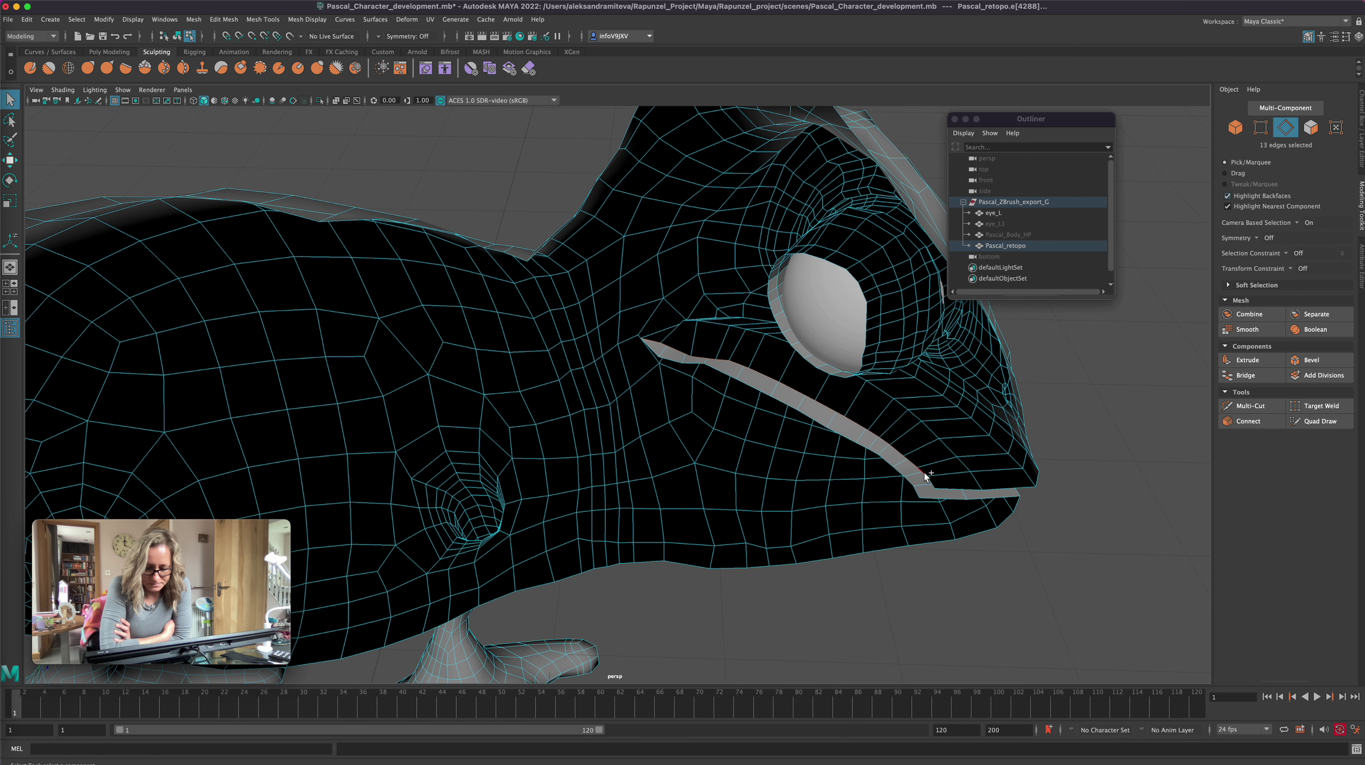
left_click(936, 473, "shift")
Step: Move the selected inner upper-lip edges upward to open the mouth interior
key("w")
left_click_drag(937, 472, 997, 564, "alt")
left_click_drag(825, 428, 825, 406)
left_click_drag(868, 423, 982, 466, "alt")
Step: Select the innermost edge row of the upper mouth, from the snout back past the eye
left_click(979, 486)
left_click(9, 99)
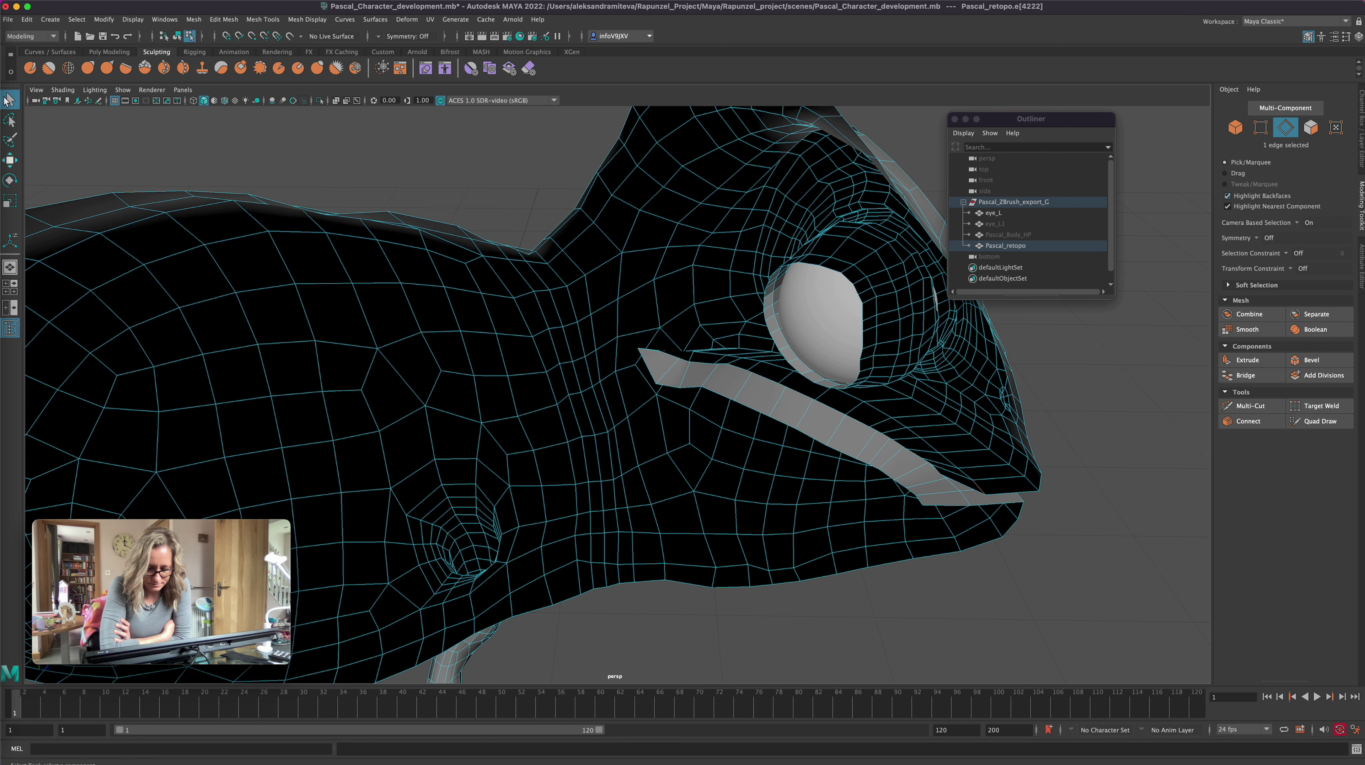
left_click(929, 443, "shift")
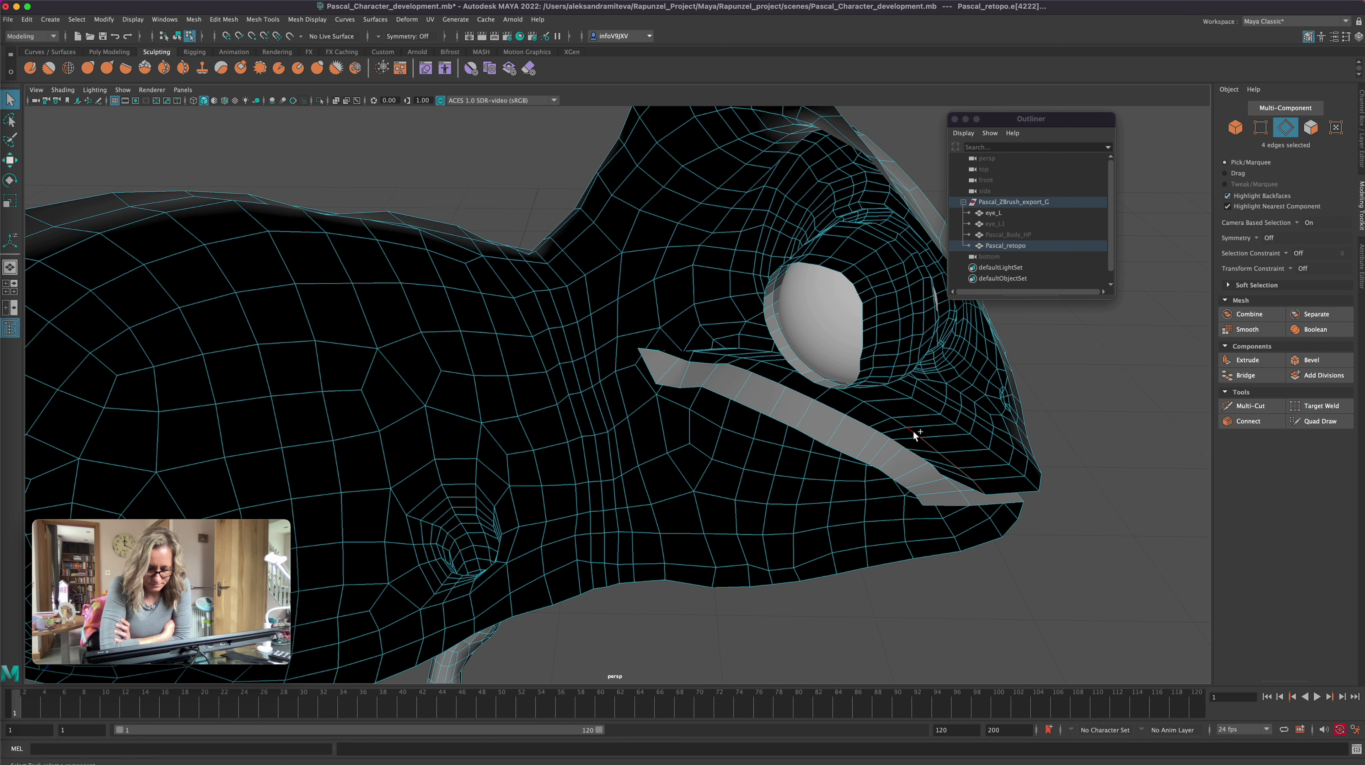
left_click(885, 413, "shift")
left_click(842, 393, "shift")
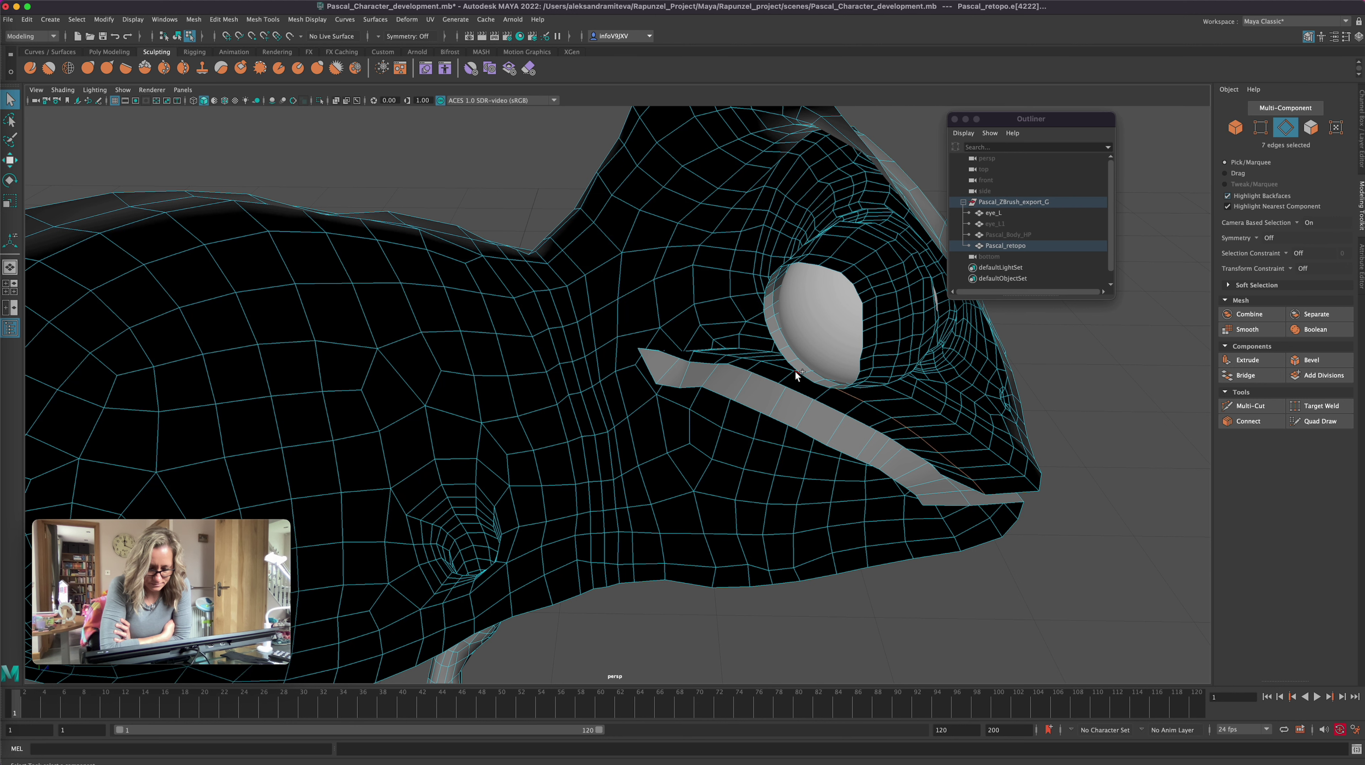
left_click(771, 358, "shift")
left_click(753, 358, "shift")
left_click_drag(1099, 406, 998, 422, "alt")
left_click(728, 412, "shift")
left_click(706, 409, "shift")
left_click_drag(888, 482, 886, 572, "alt")
middle_click_drag(887, 573, 881, 604, "alt")
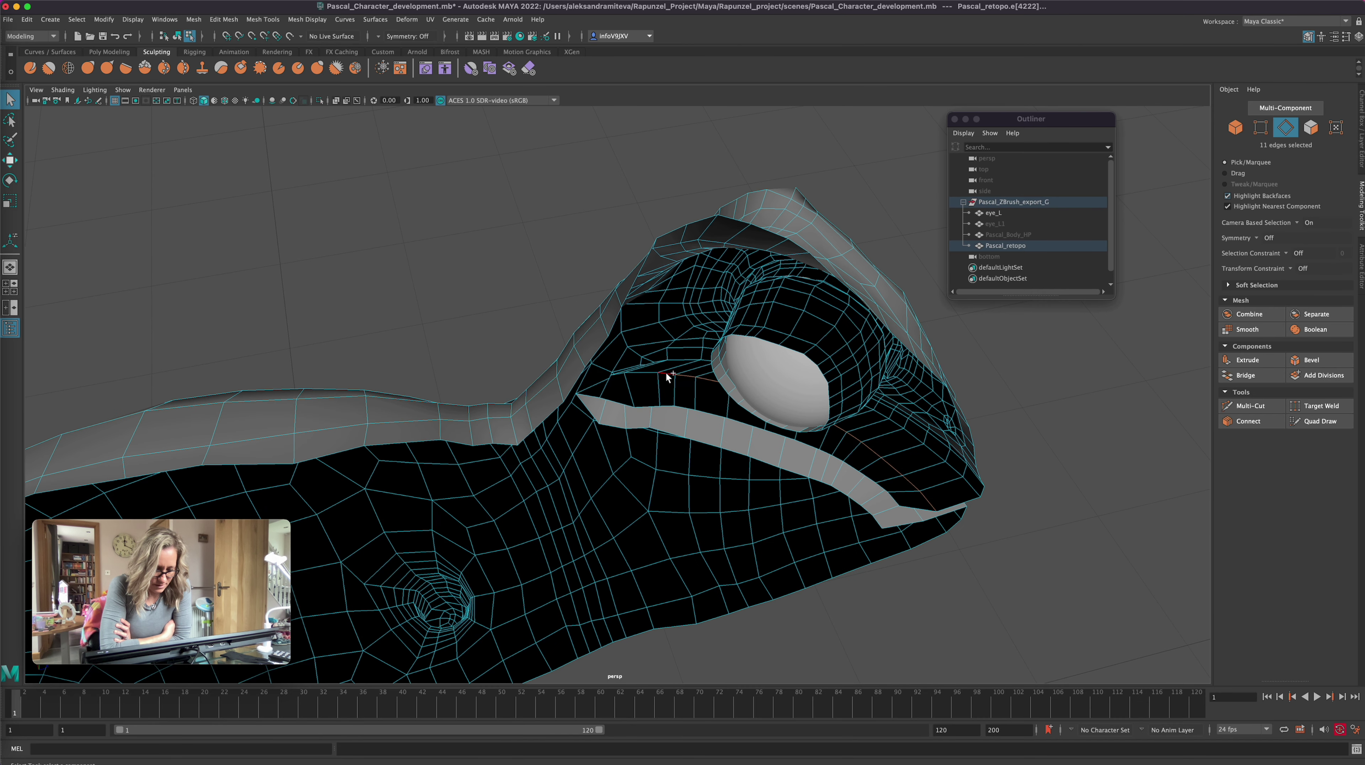
Step: Raise the selected upper mouth edges to about Y 2.27, extending the selection with two edges near the mouth corner
key("w")
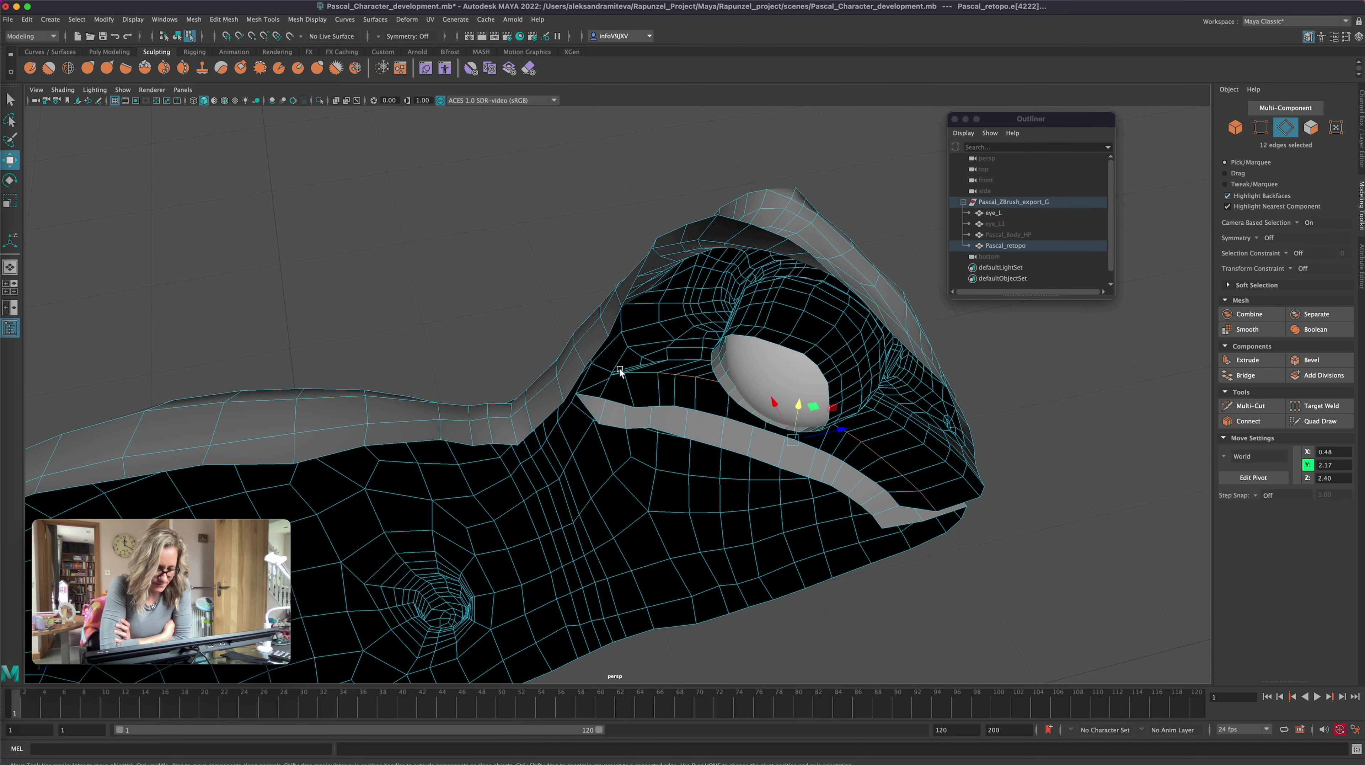
left_click_drag(800, 402, 798, 385)
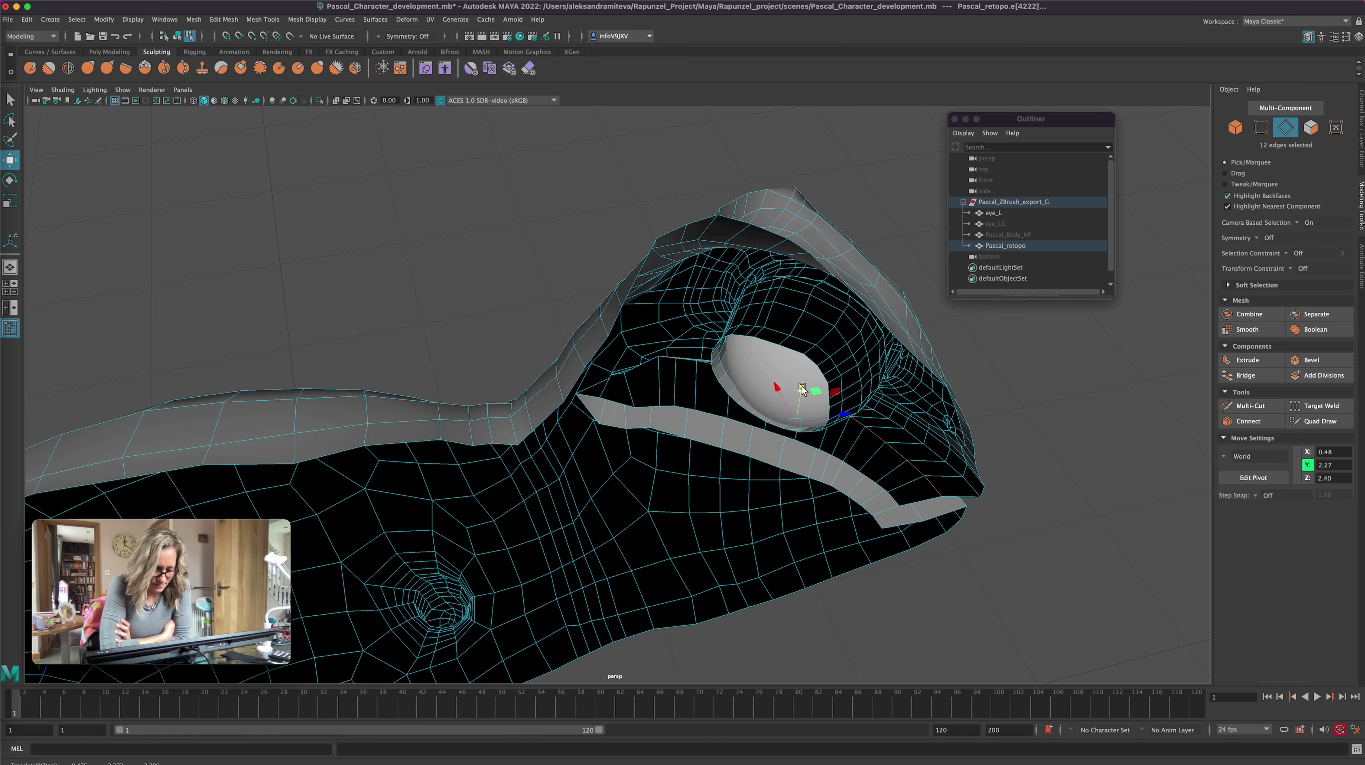
left_click(643, 363, "shift")
left_click(618, 373, "shift")
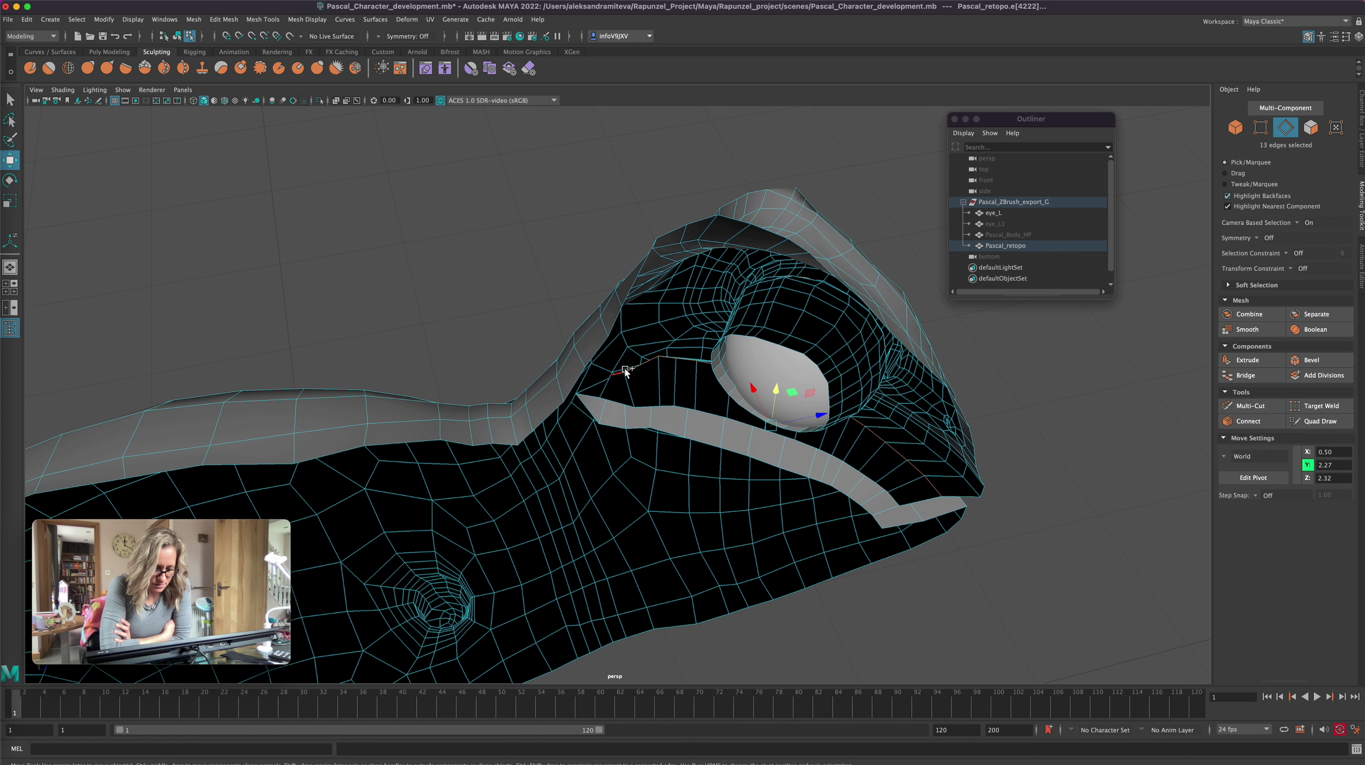
left_click_drag(874, 612, 881, 568, "alt")
left_click_drag(783, 454, 784, 443)
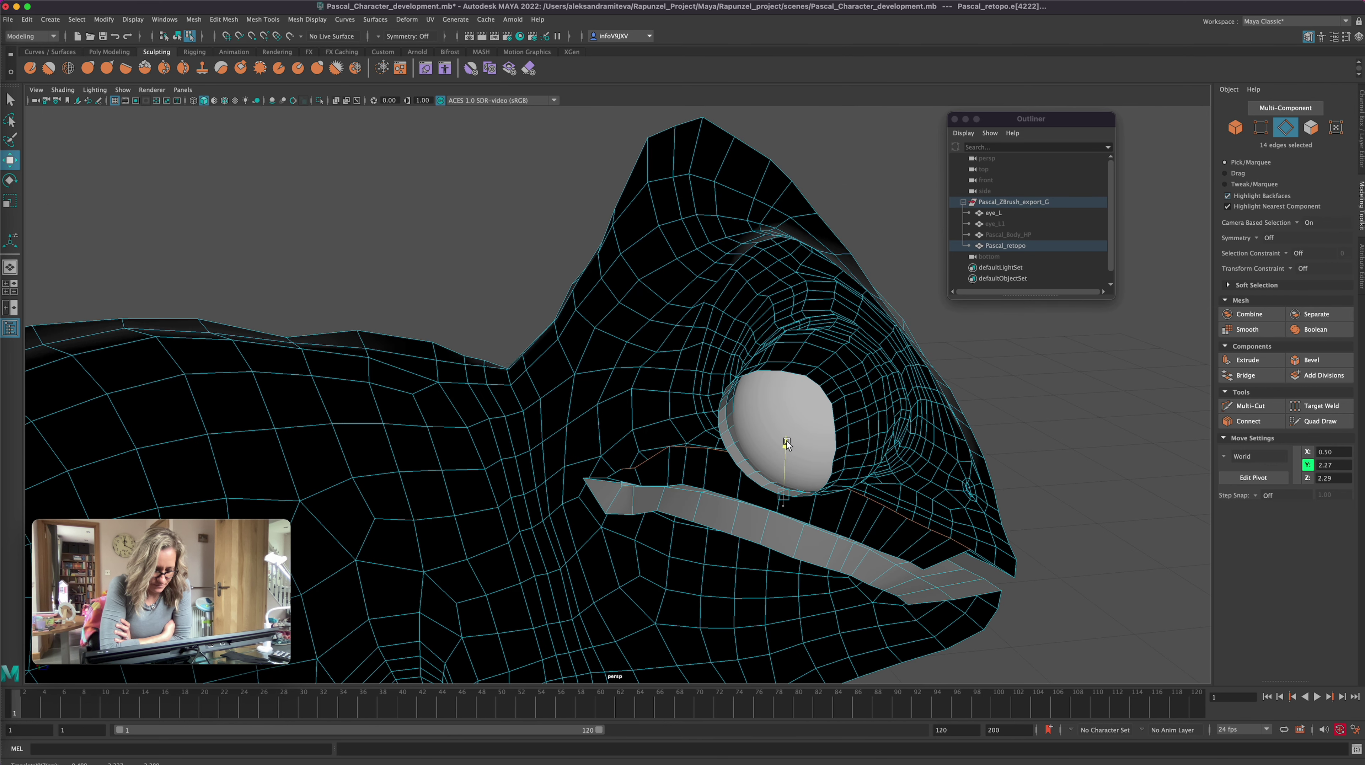
Step: Switch to vertex selection and reposition the individual inner vertices around the back corner of the mouth
left_click_drag(1089, 536, 991, 557, "alt")
right_click_drag(761, 552, 691, 554)
left_click(693, 557)
left_click_drag(694, 559, 658, 557)
left_click(664, 560)
left_click_drag(925, 658, 717, 509, "alt")
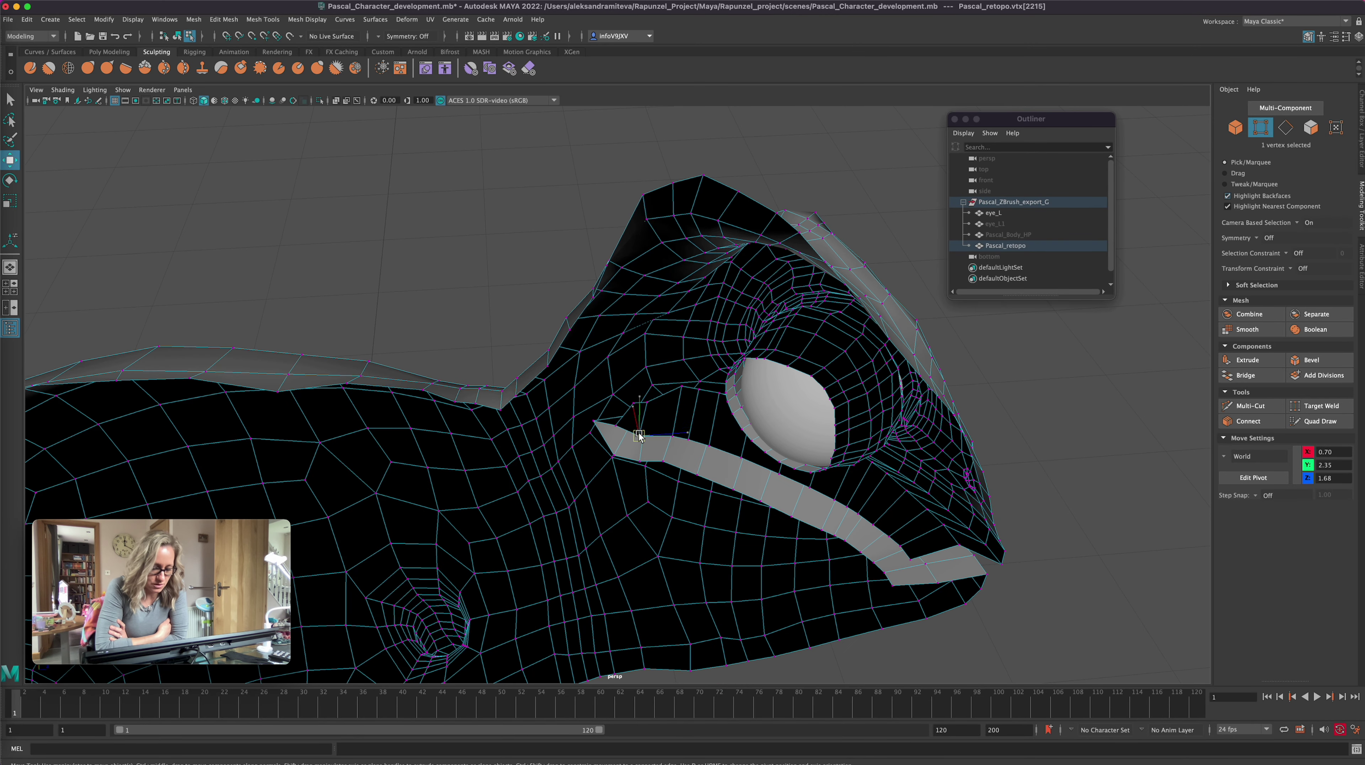
left_click(613, 413)
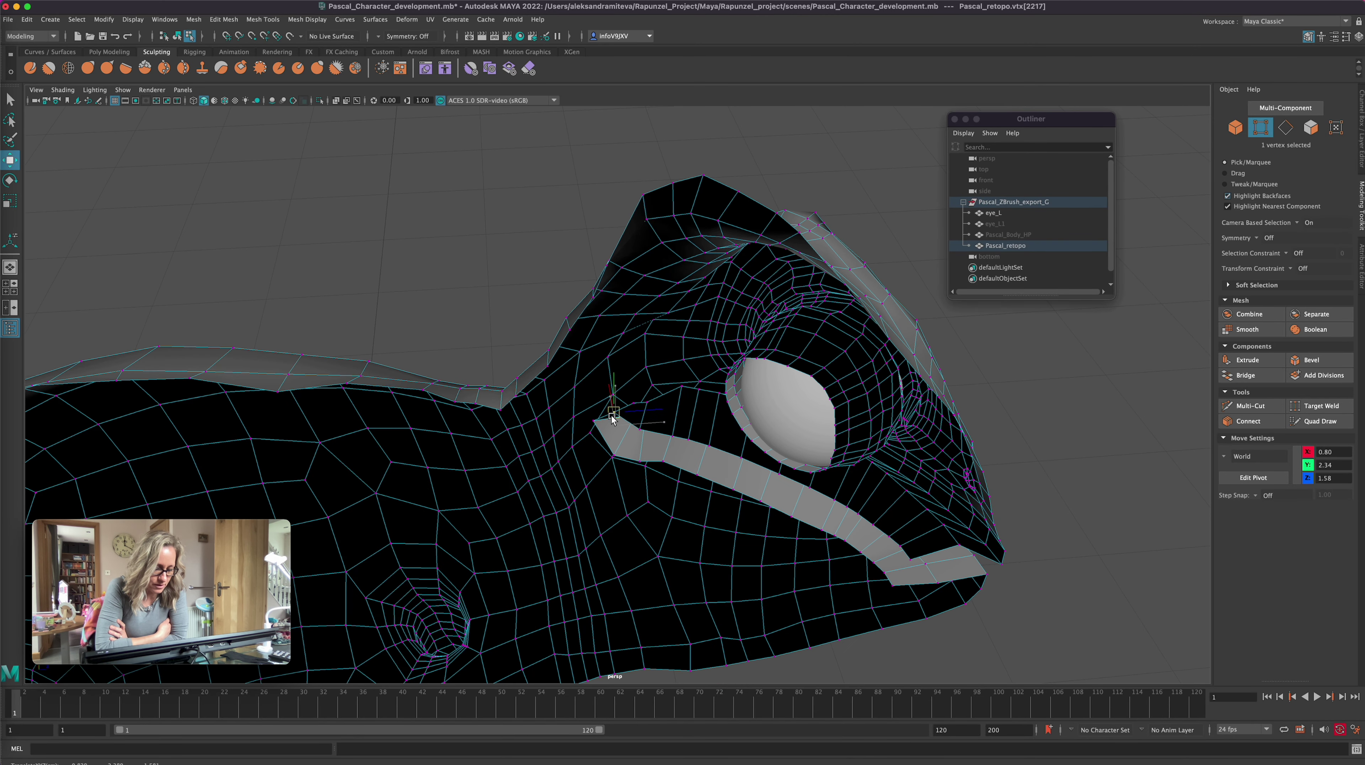
left_click(592, 429)
left_click_drag(593, 430, 662, 425)
Step: Adjust the inner upper-lip vertices just in front of the mouth corner to even out their spacing
left_click(662, 428)
left_click(641, 431)
left_click(672, 436)
left_click(690, 441)
left_click(709, 445)
left_click(673, 426)
left_click(641, 418)
left_click(778, 474)
Step: Reposition the inner roof vertices along the middle of the upper mouth, below the eye
left_click_drag(779, 473, 984, 381, "alt")
left_click(762, 527)
left_click(806, 566)
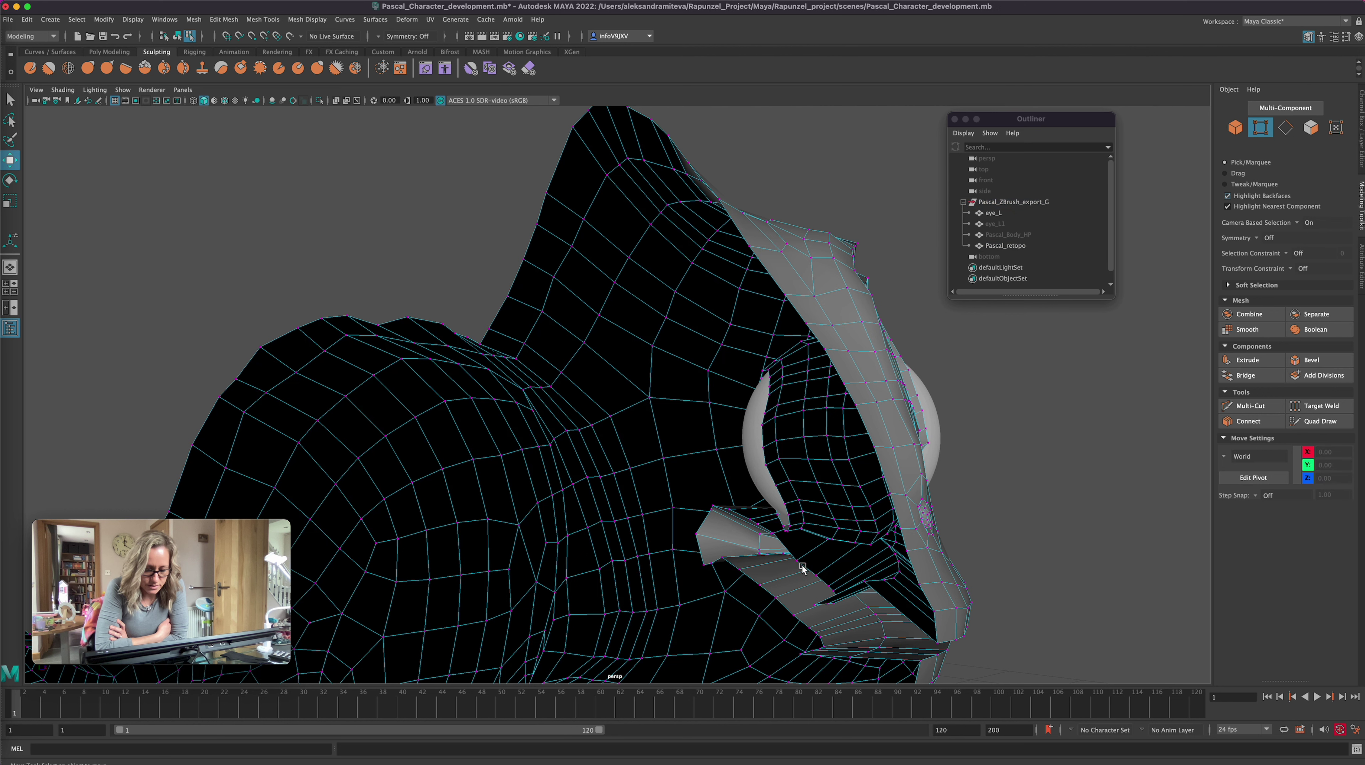
left_click(803, 567)
left_click(825, 583)
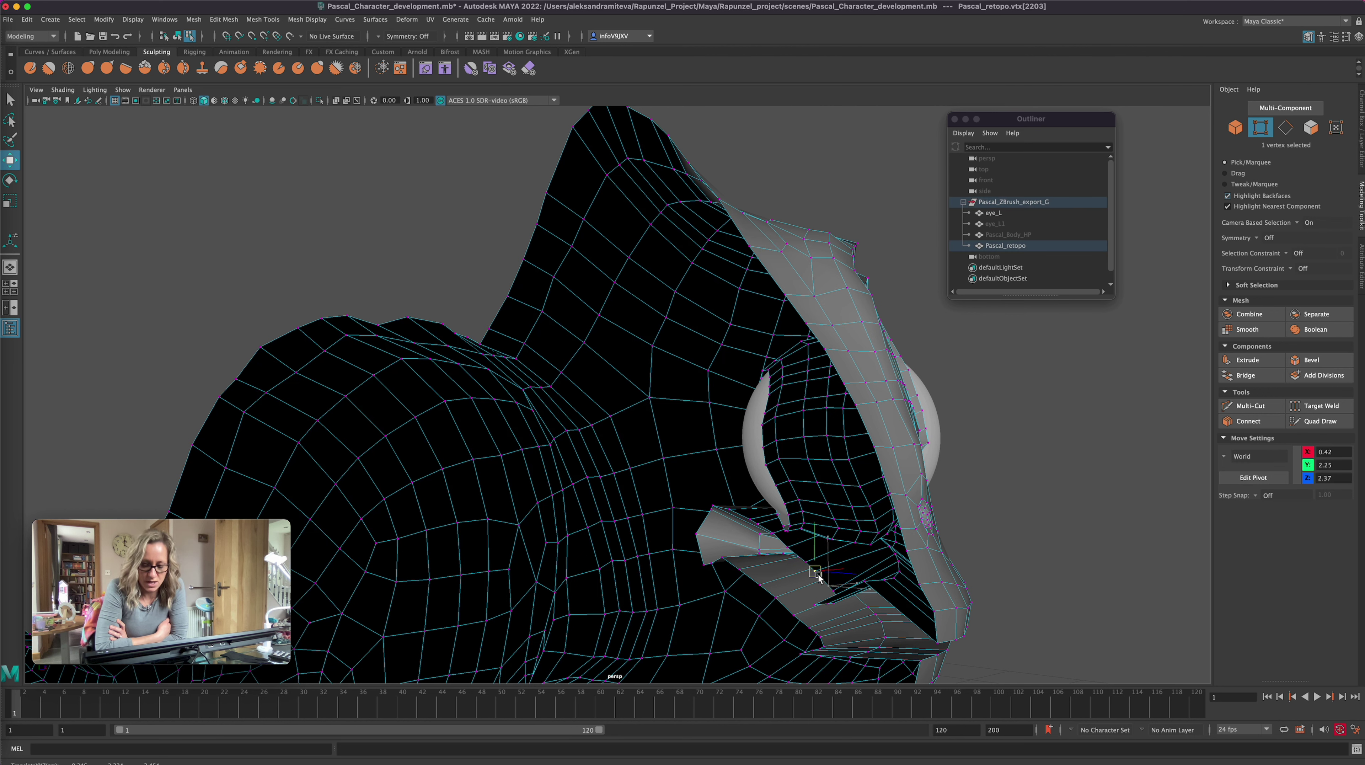
left_click(834, 592)
Step: Raise the inner roof vertices below the eye one at a time, working back from the front toward the mouth corner
left_click_drag(835, 589, 1094, 546, "alt")
left_click_drag(840, 537, 827, 528)
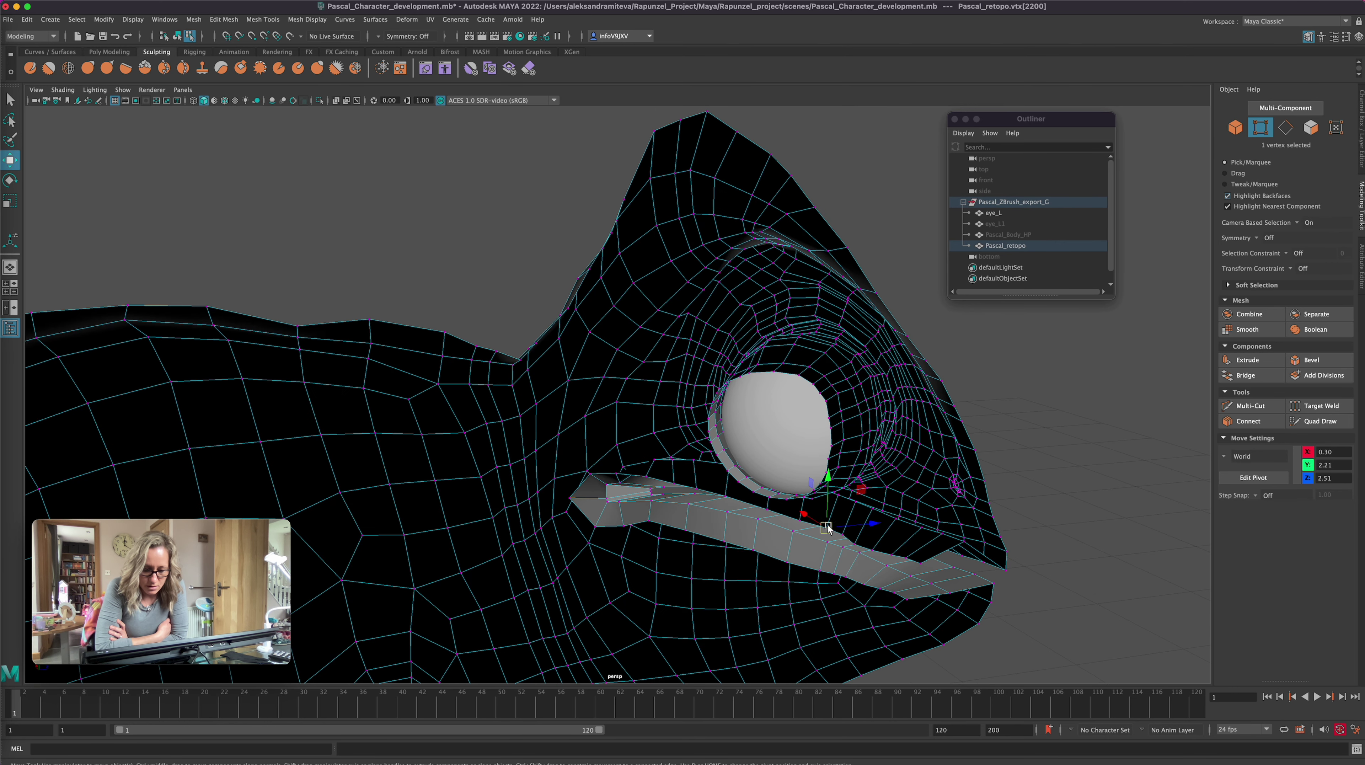
left_click_drag(826, 474, 817, 472)
left_click(801, 520)
left_click_drag(803, 469, 766, 437)
left_click(766, 508)
left_click(726, 496)
left_click(728, 442)
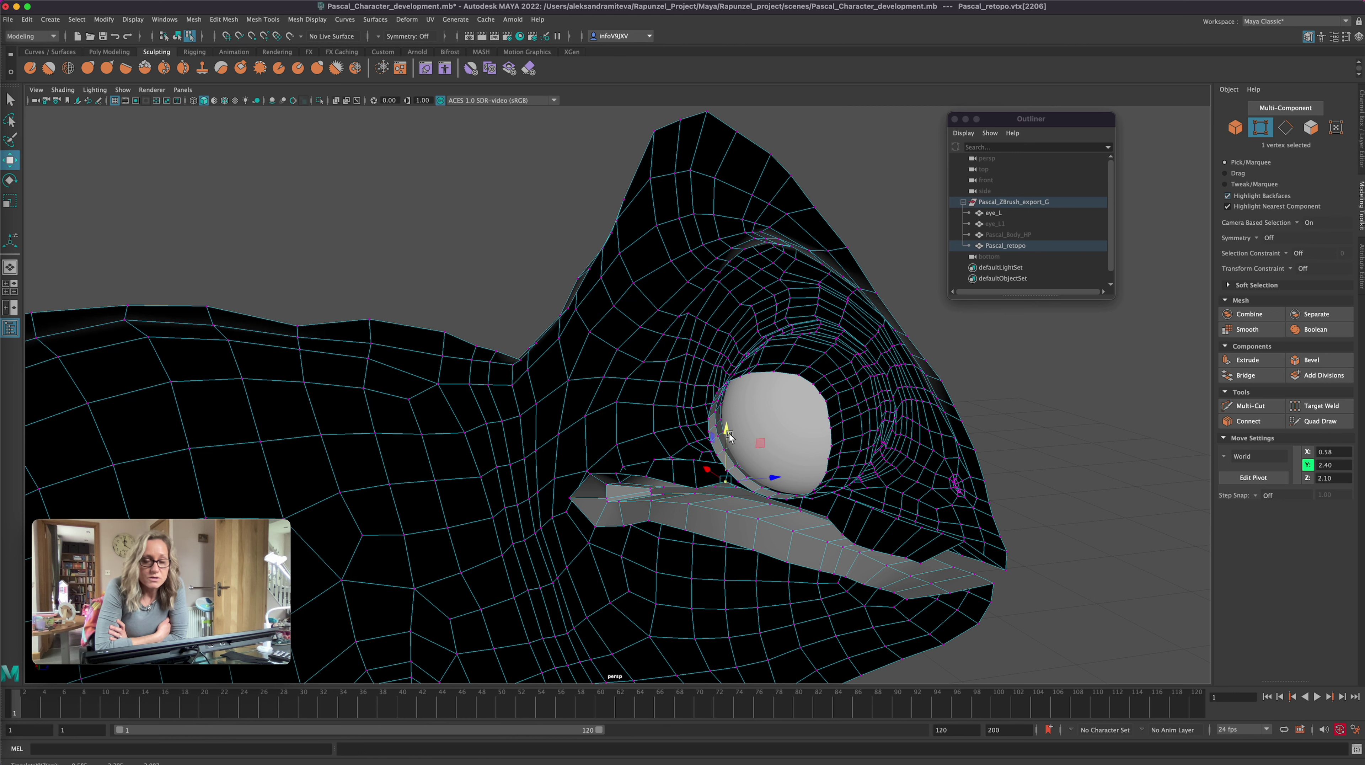
left_click(697, 488)
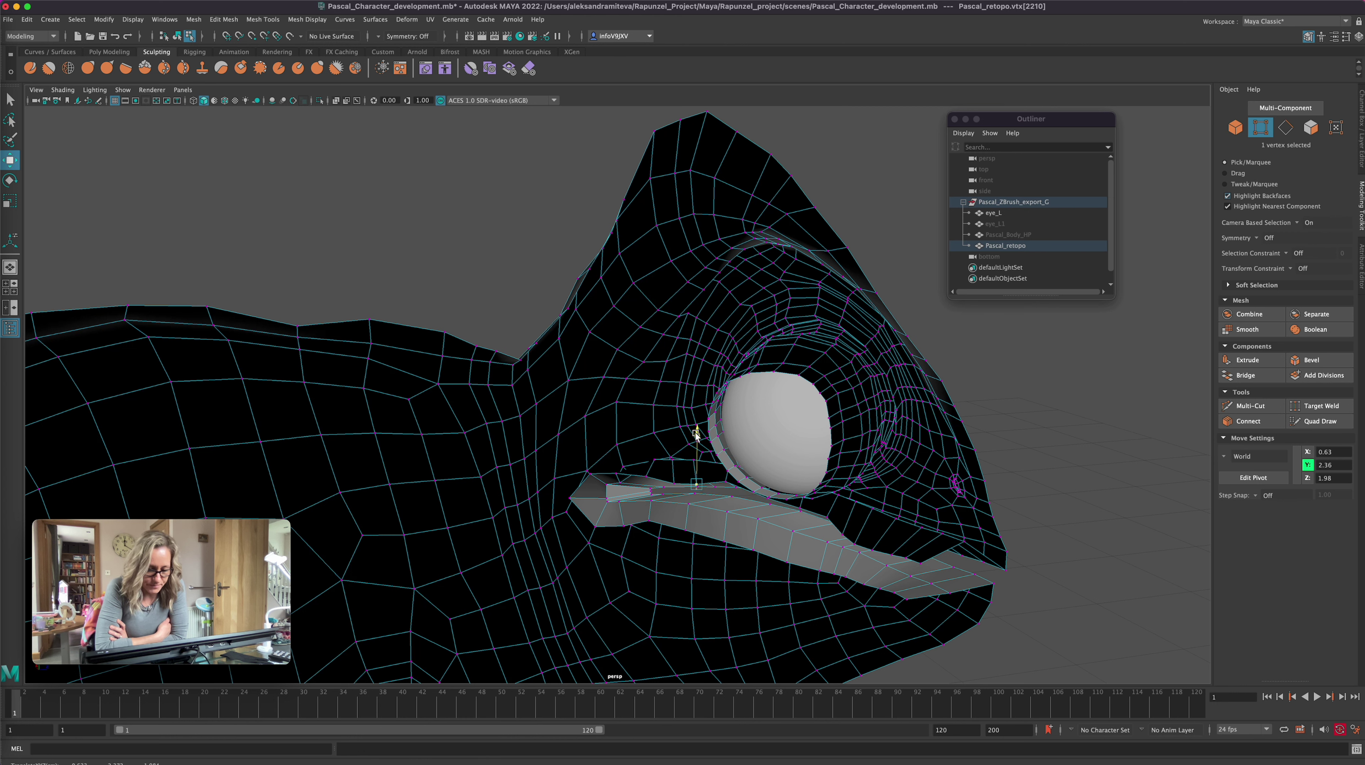
key("Left")
left_click_drag(673, 431, 647, 418)
left_click(648, 475)
left_click_drag(1115, 429, 1046, 425, "alt")
key("ctrl+z")
key("ctrl+z")
key("ctrl+z")
key("ctrl+z")
key("ctrl+z")
key("ctrl+z")
key("ctrl+z")
key("ctrl+z")
key("ctrl+z")
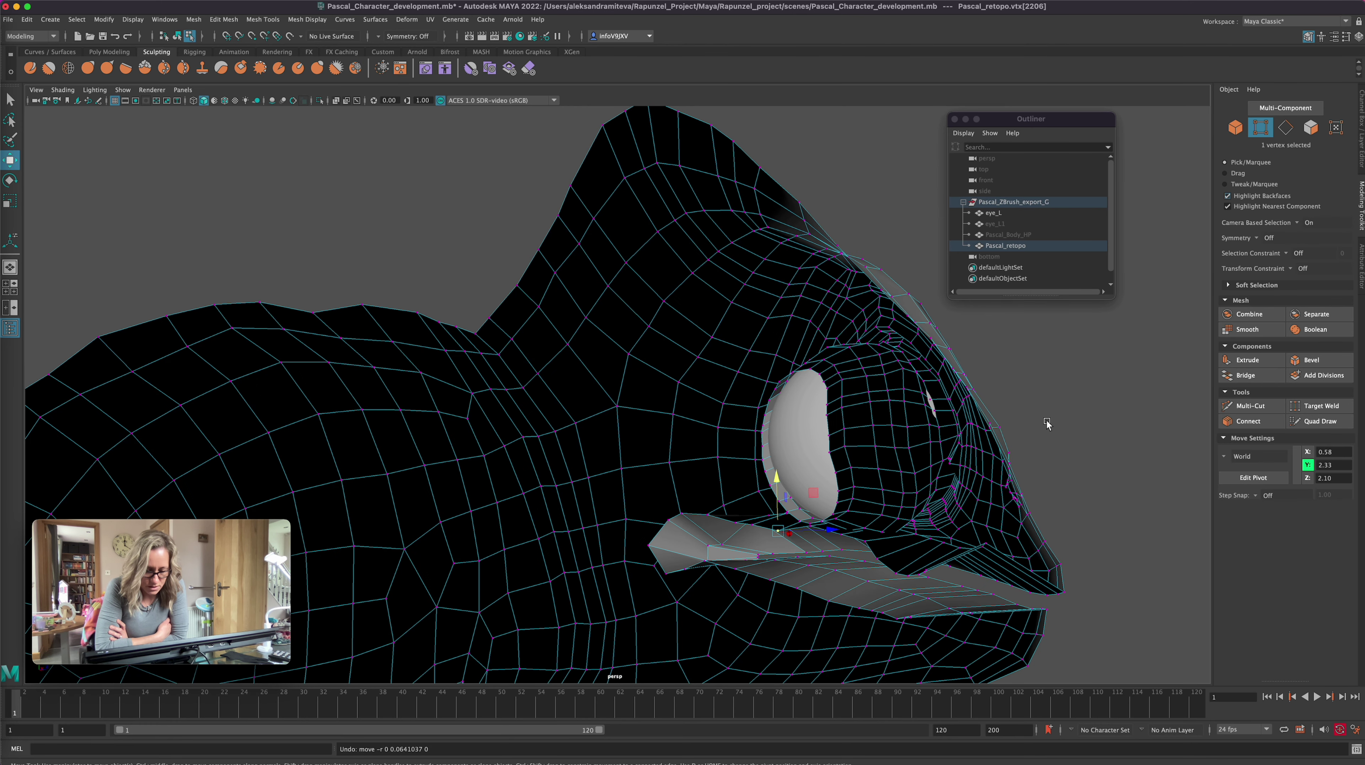
Step: Fine-tune the position of the inner upper mouth vertices below the eye, viewing the mesh from the inside
left_click_drag(1047, 424, 777, 440, "alt")
left_click(457, 482)
left_click_drag(588, 506, 584, 503, "alt")
left_click(447, 477)
left_click_drag(448, 483, 452, 492)
left_click_drag(536, 560, 638, 573, "alt")
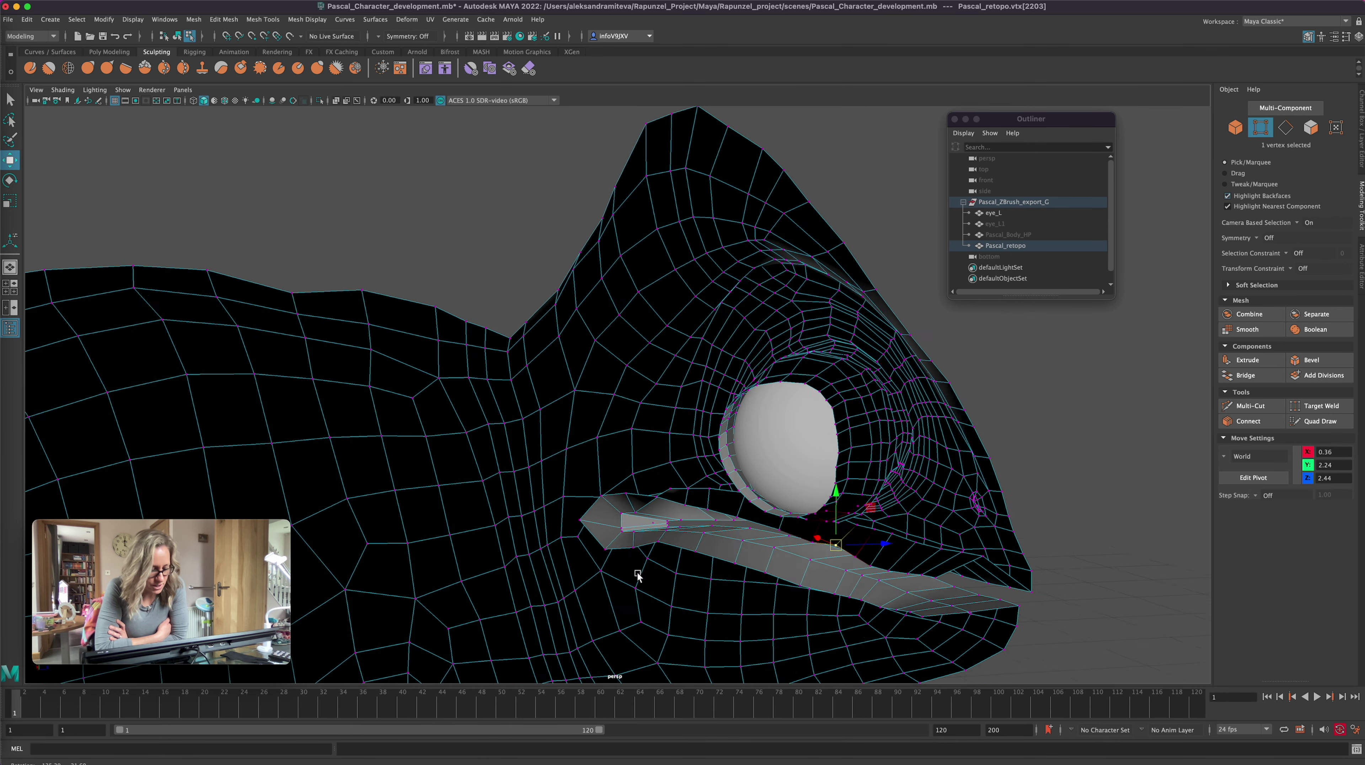
middle_click_drag(713, 572, 669, 507, "alt")
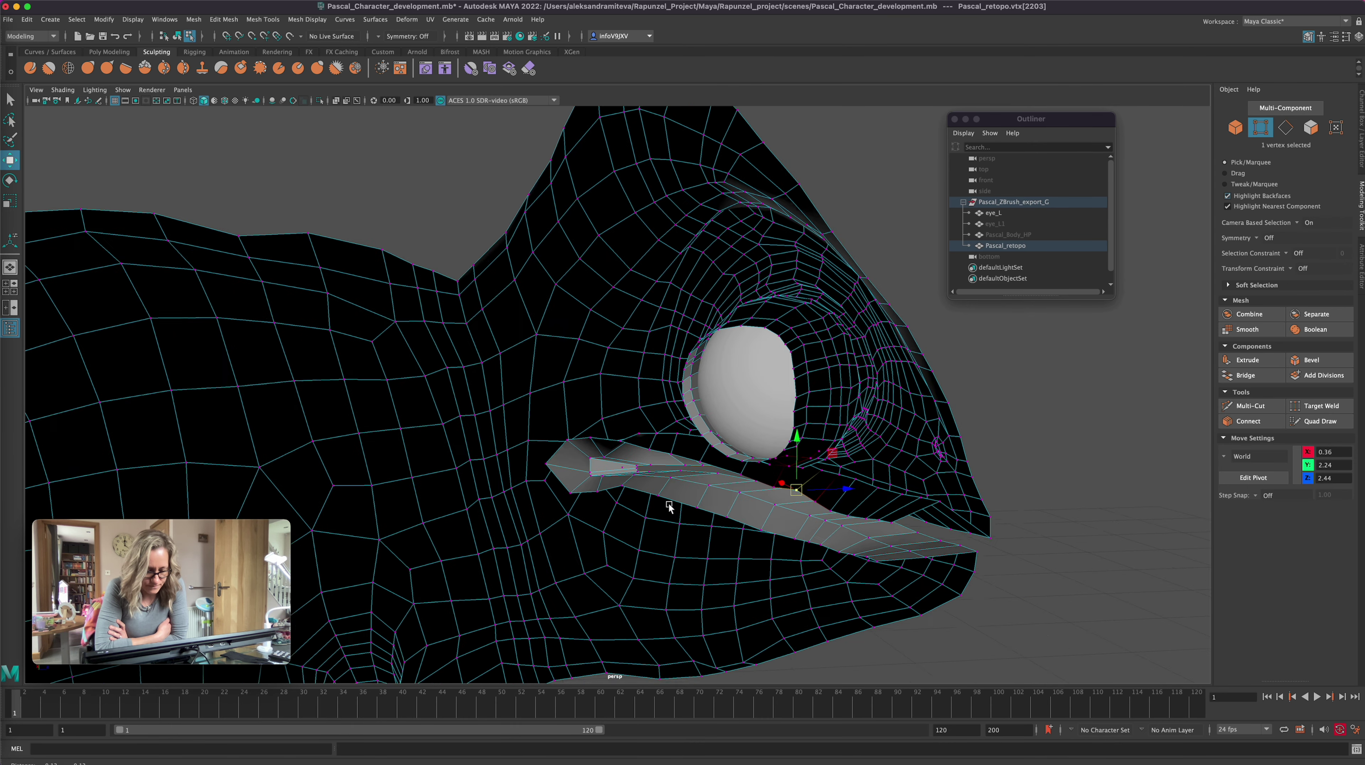
scroll(669, 506, "down", 2)
key("4")
key("5")
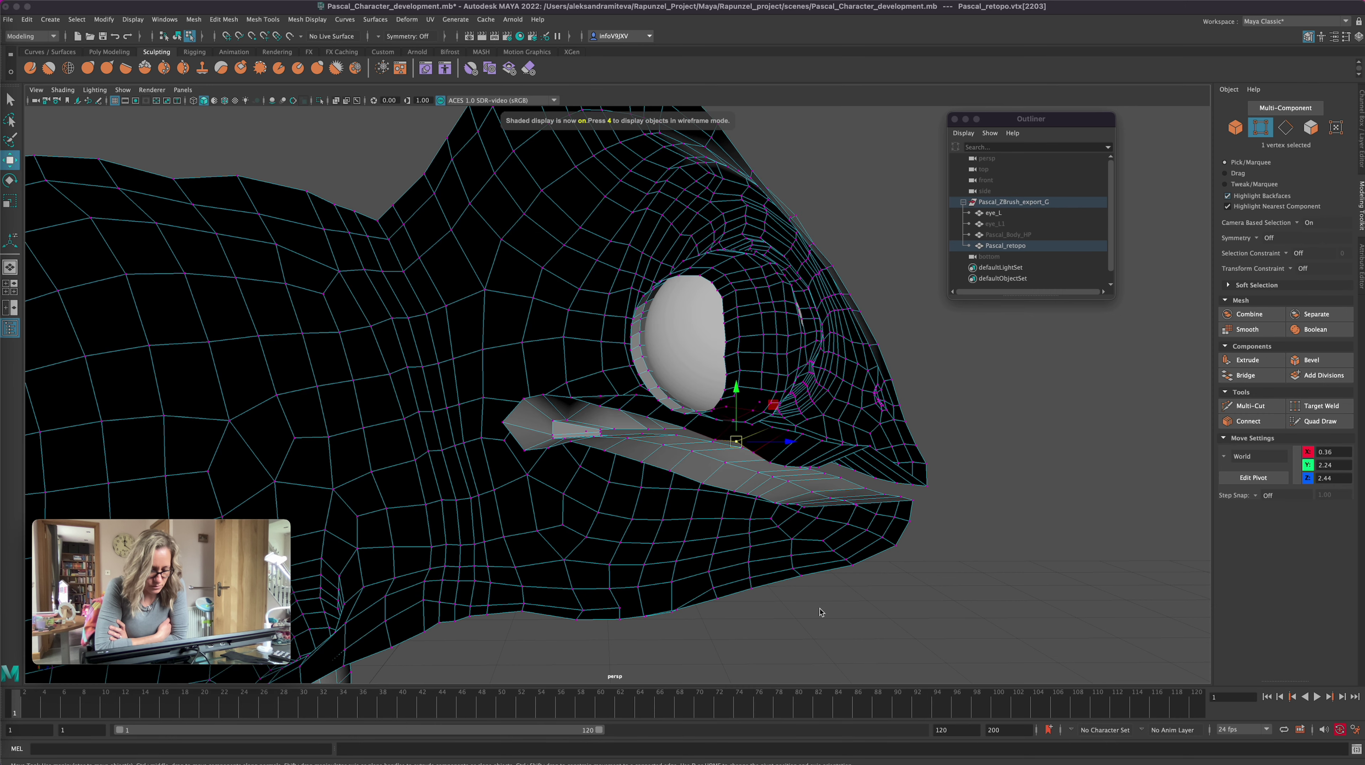
left_click_drag(820, 612, 827, 601, "alt")
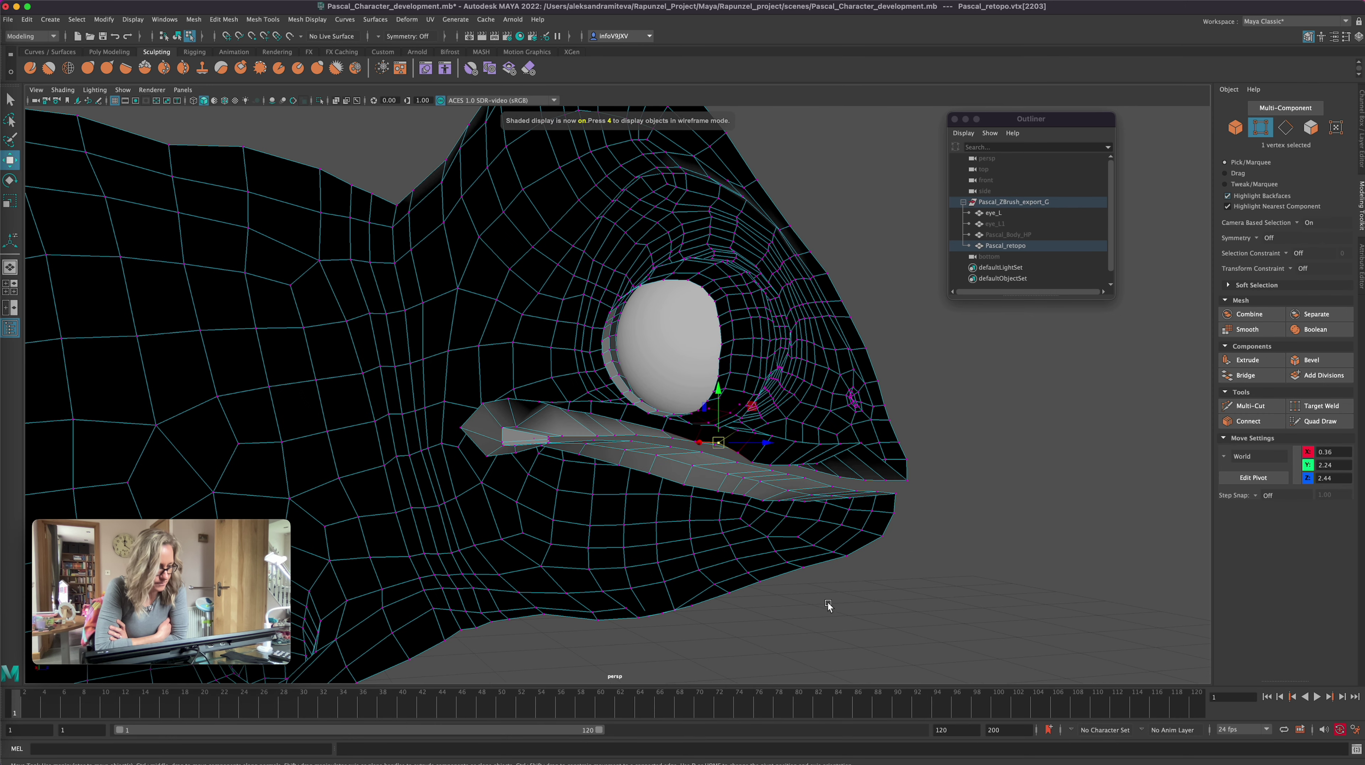
left_click(1284, 128)
left_click_drag(670, 369, 1009, 512)
key("F9")
left_click(592, 394)
key("F10")
double_click(752, 555)
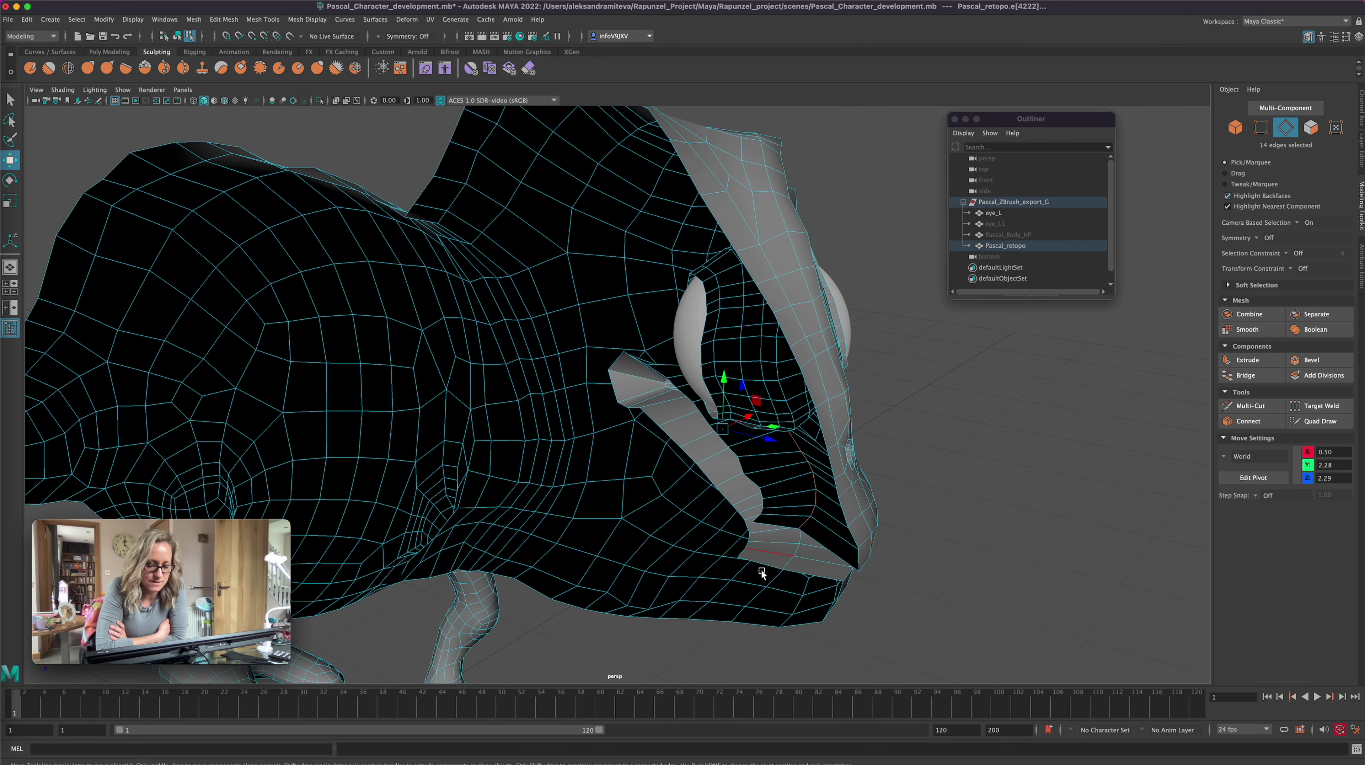
double_click(744, 551)
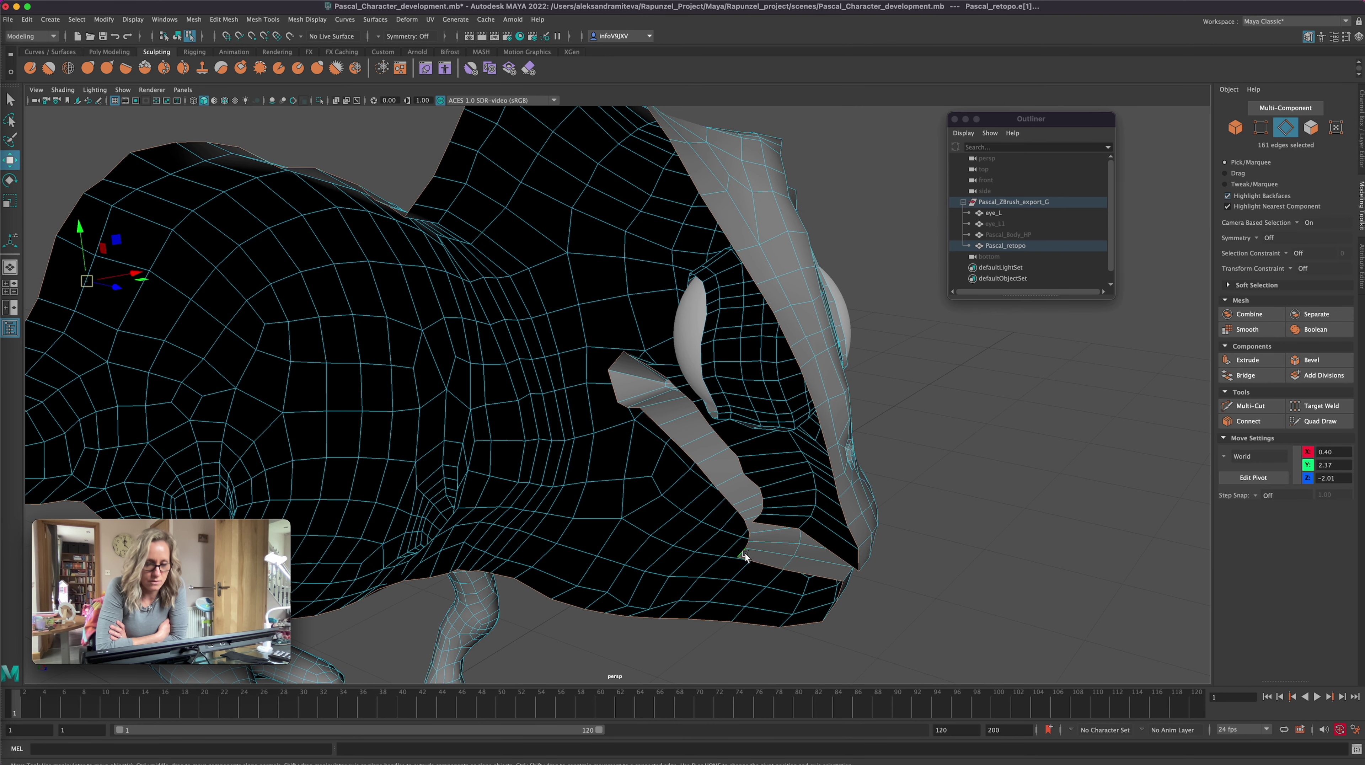
key("e")
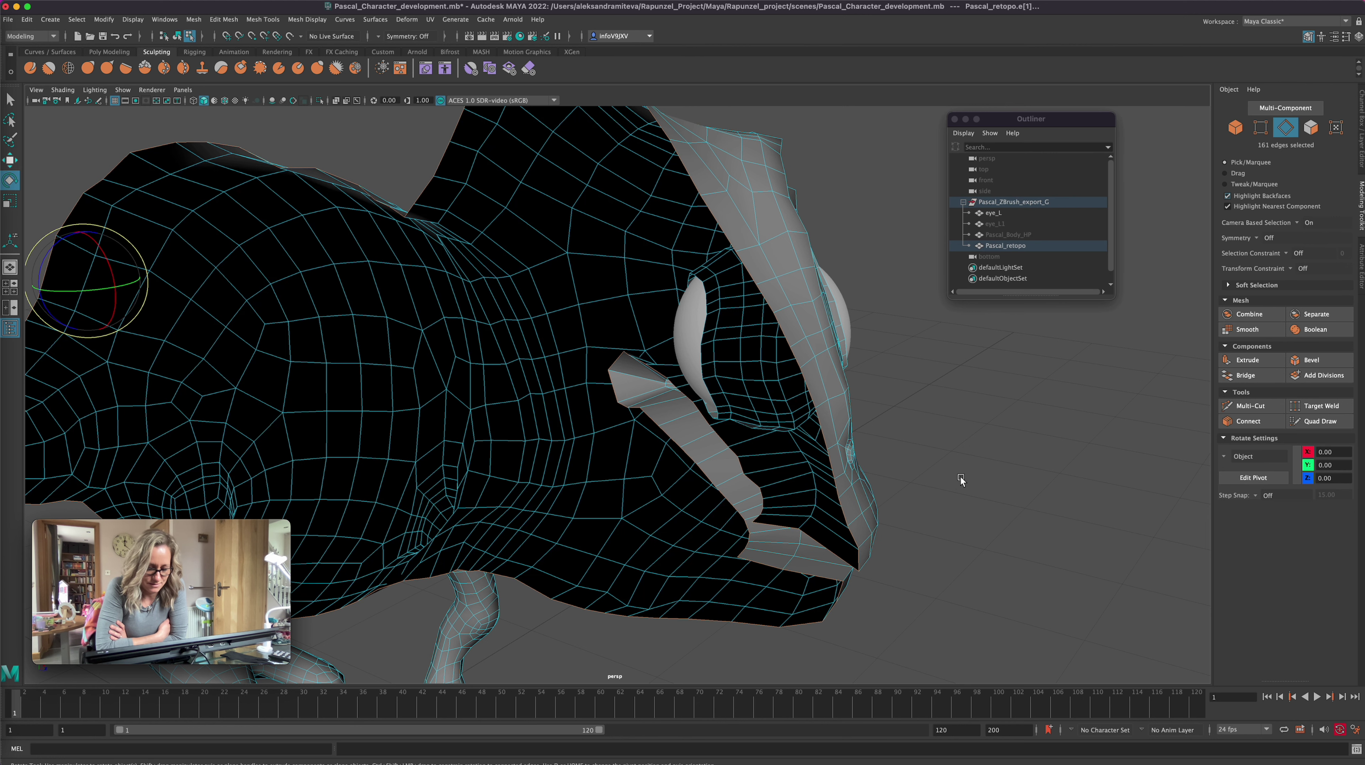
left_click(971, 473)
Step: Select the inner border edges along the lower lip, working from the front of the mouth back toward its corner
left_click(741, 551)
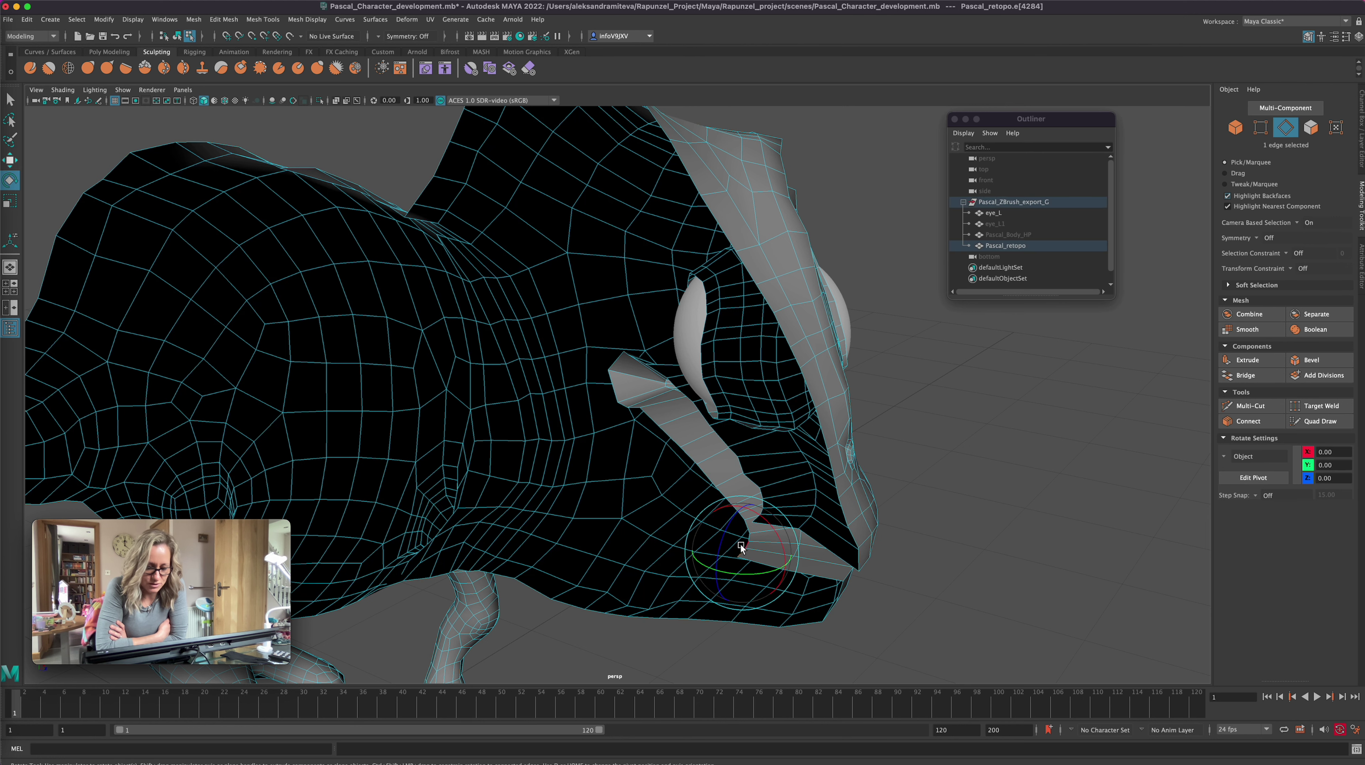
right_click_drag(972, 482, 1121, 482, "alt")
scroll(1121, 482, "up", 1)
key("q")
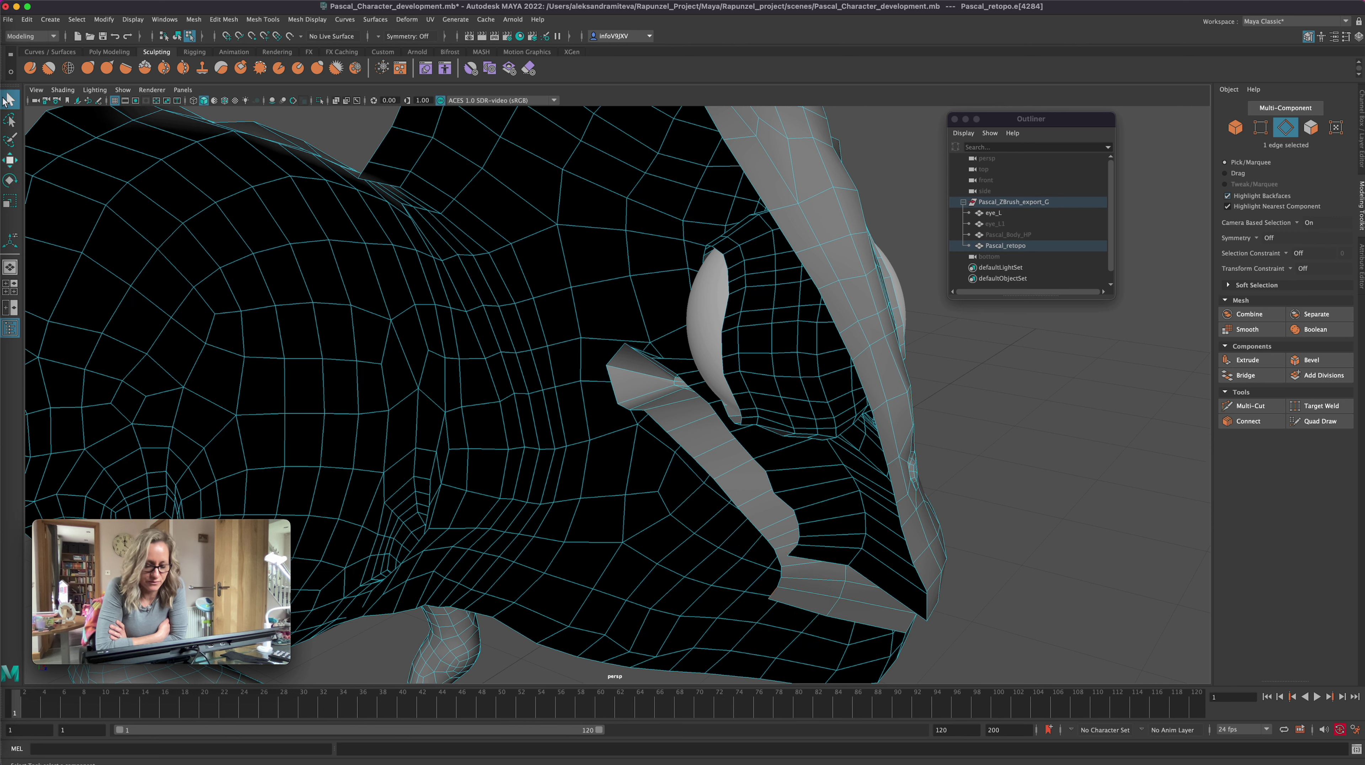
left_click(777, 583, "shift")
left_click(777, 551, "shift")
left_click(747, 516, "shift")
left_click(730, 493, "ctrl+shift")
left_click(700, 463, "ctrl+shift")
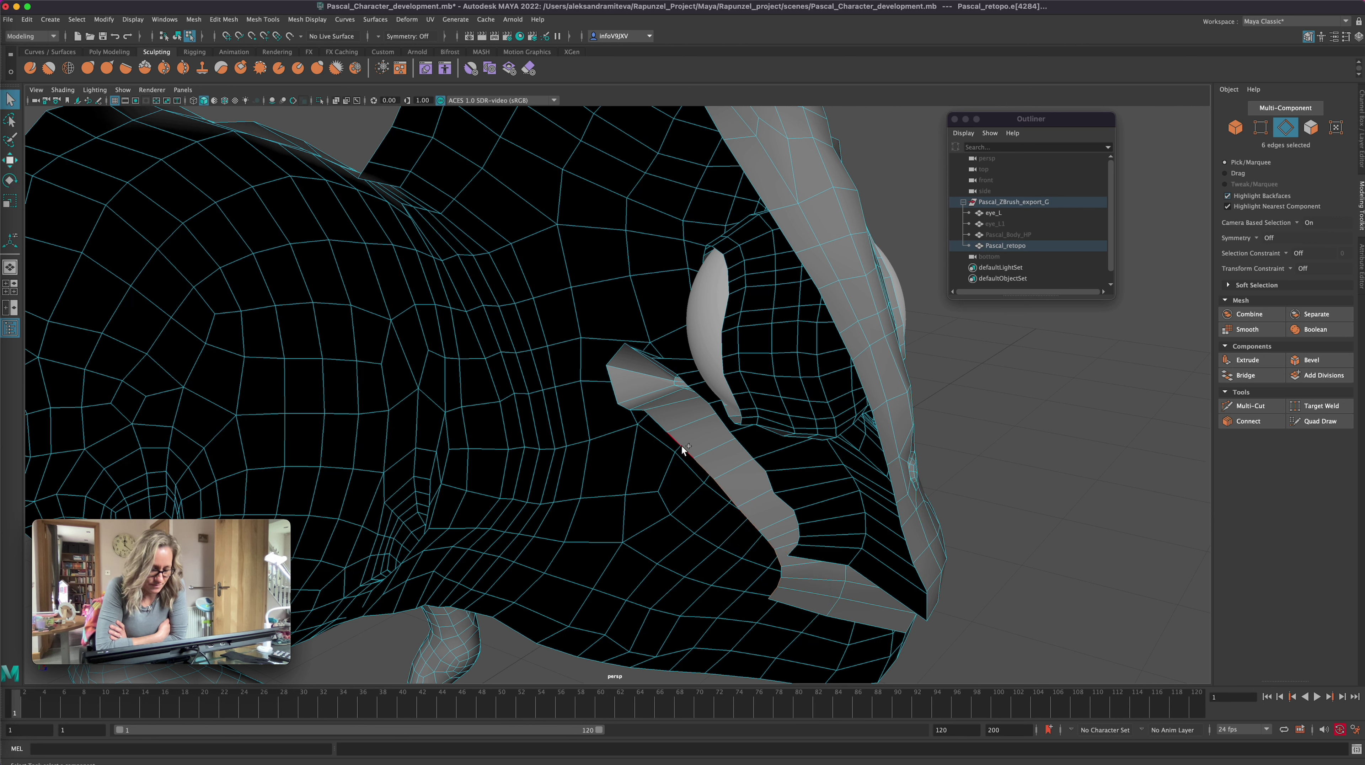
Step: Extend the edge selection around the inner border of the mouth corner
left_click(638, 410, "shift")
left_click(624, 405, "shift")
left_click(613, 389, "shift")
left_click(614, 354, "shift")
left_click(645, 357, "shift")
left_click(646, 357, "shift")
left_click_drag(1054, 533, 1111, 538, "alt")
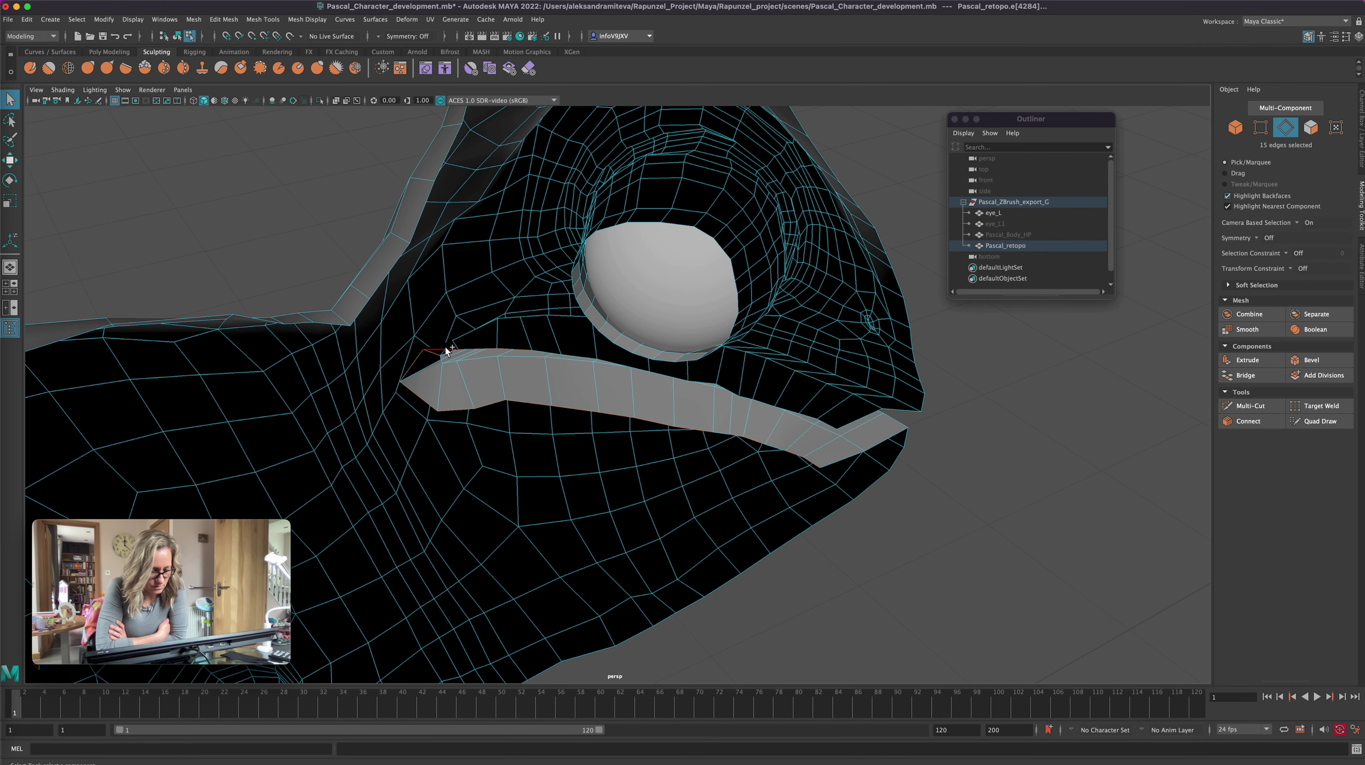
Step: Add the inner border edges of the upper lip to the selection, from the mouth corner forward below the eye
double_click(616, 364, "shift")
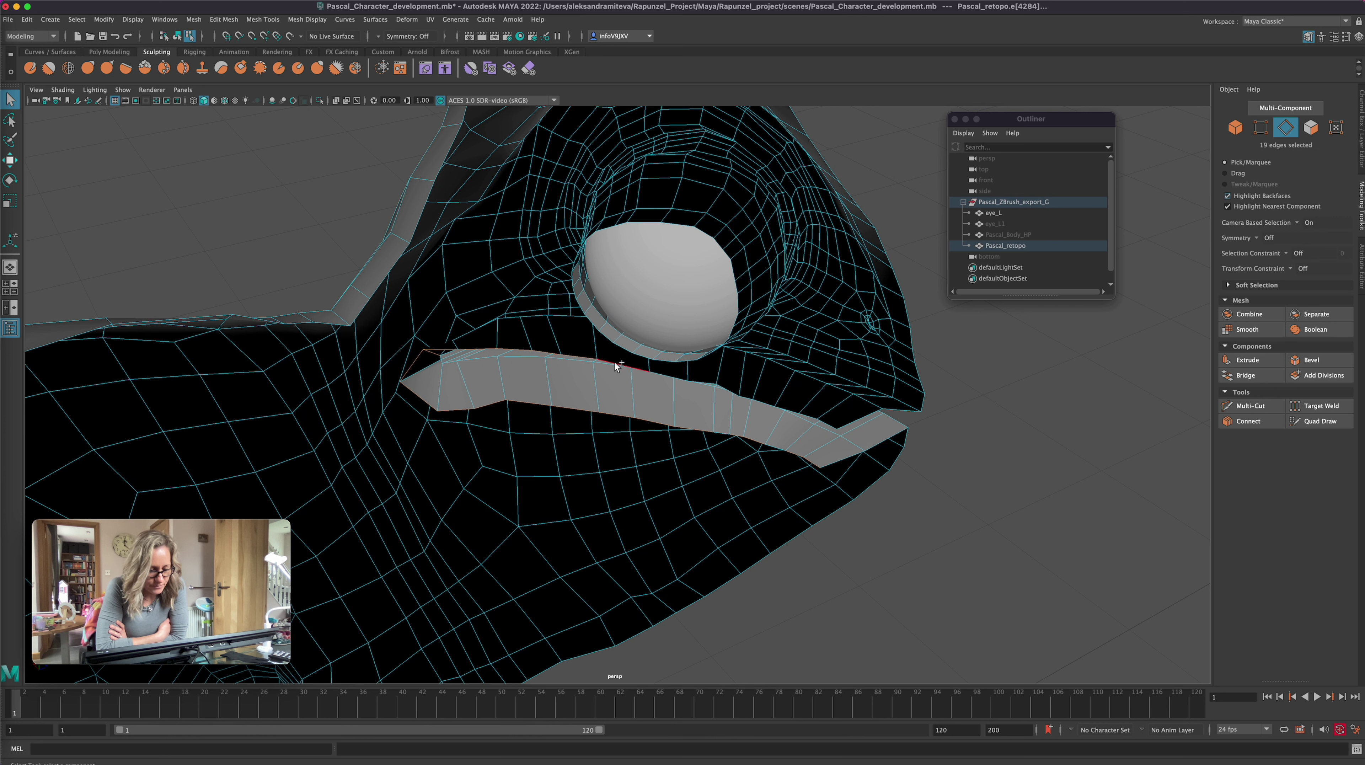
left_click(665, 374, "shift")
left_click(708, 385, "shift")
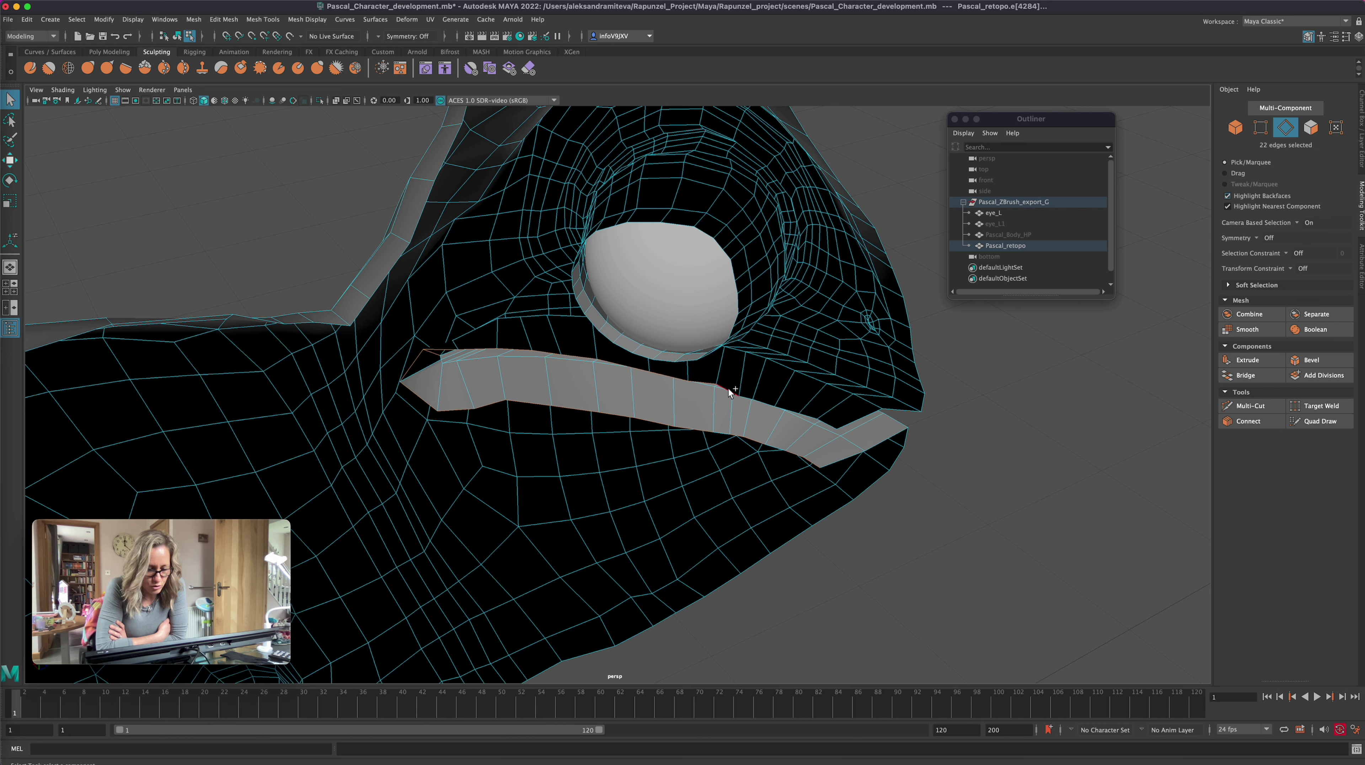
left_click(768, 403, "shift")
left_click(792, 411, "shift")
left_click(807, 415, "shift")
left_click(826, 424, "shift")
left_click_drag(827, 423, 950, 512, "alt")
right_click_drag(951, 511, 763, 482, "alt")
Step: Rotate, move and scale the selected inner mouth edges to reshape the inward-facing strip behind the lips
key("e")
left_click_drag(696, 436, 903, 588)
key("w")
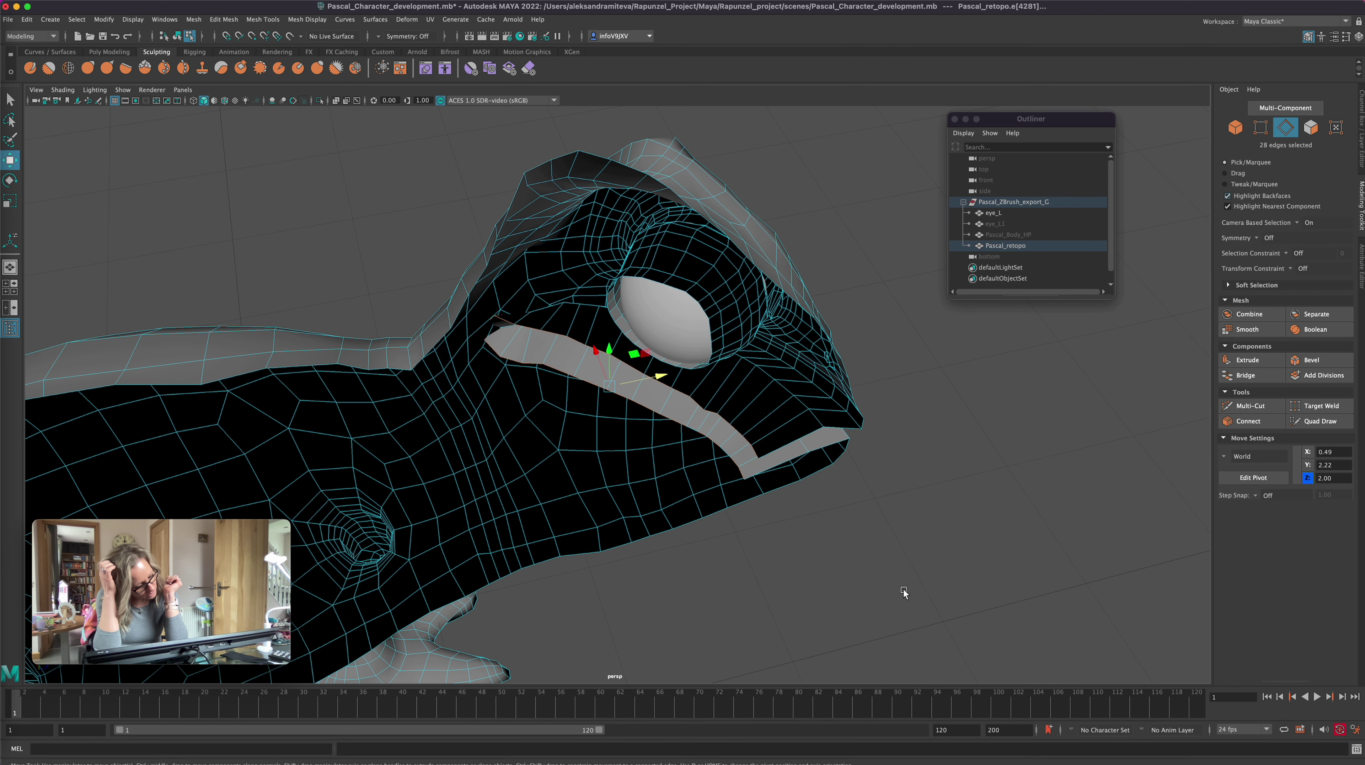
key("r")
left_click_drag(595, 356, 600, 360)
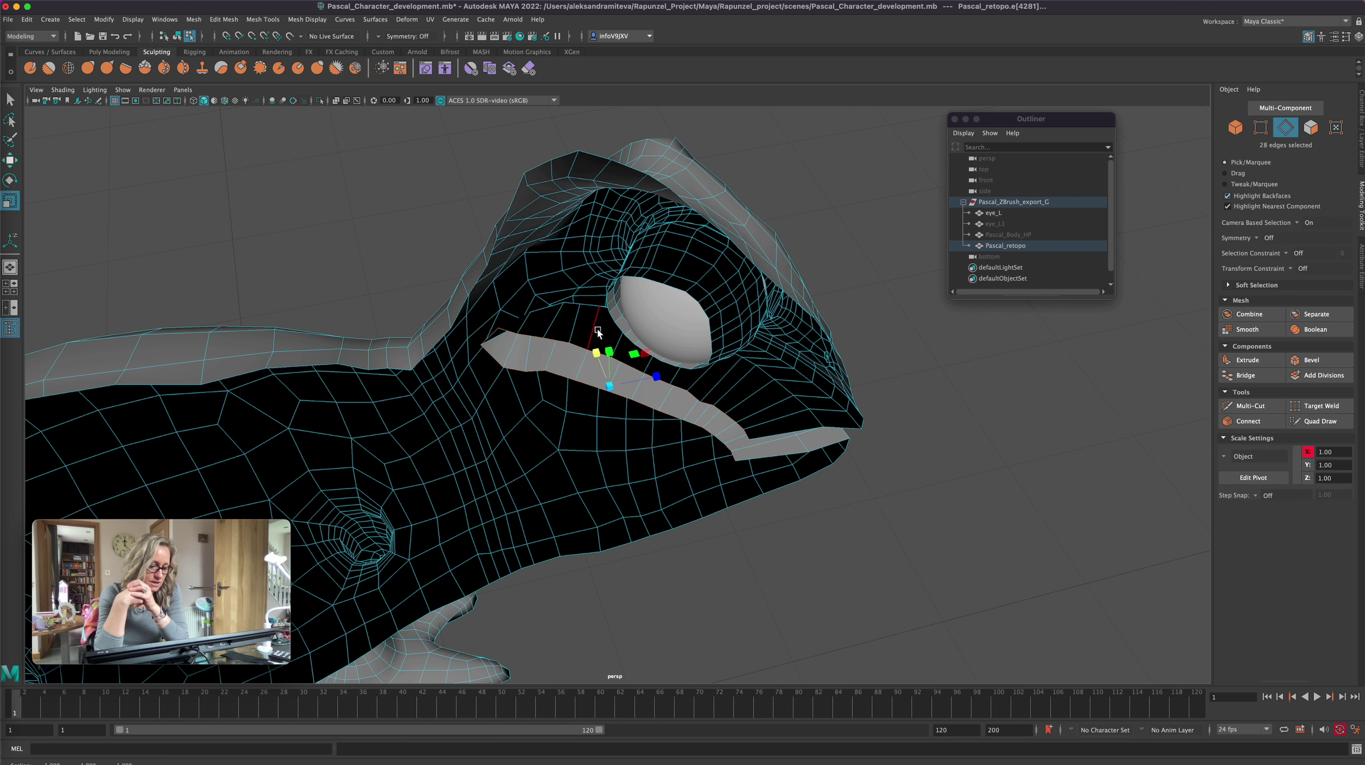
key("e")
mouse_move(657, 403)
left_mouse_down()
mouse_move(646, 414)
mouse_move(646, 402)
left_mouse_up()
Step: Activate the Grab sculpting tool on Pascal_retopo and light the mesh's inner faces with two-sided lighting
left_click(88, 68)
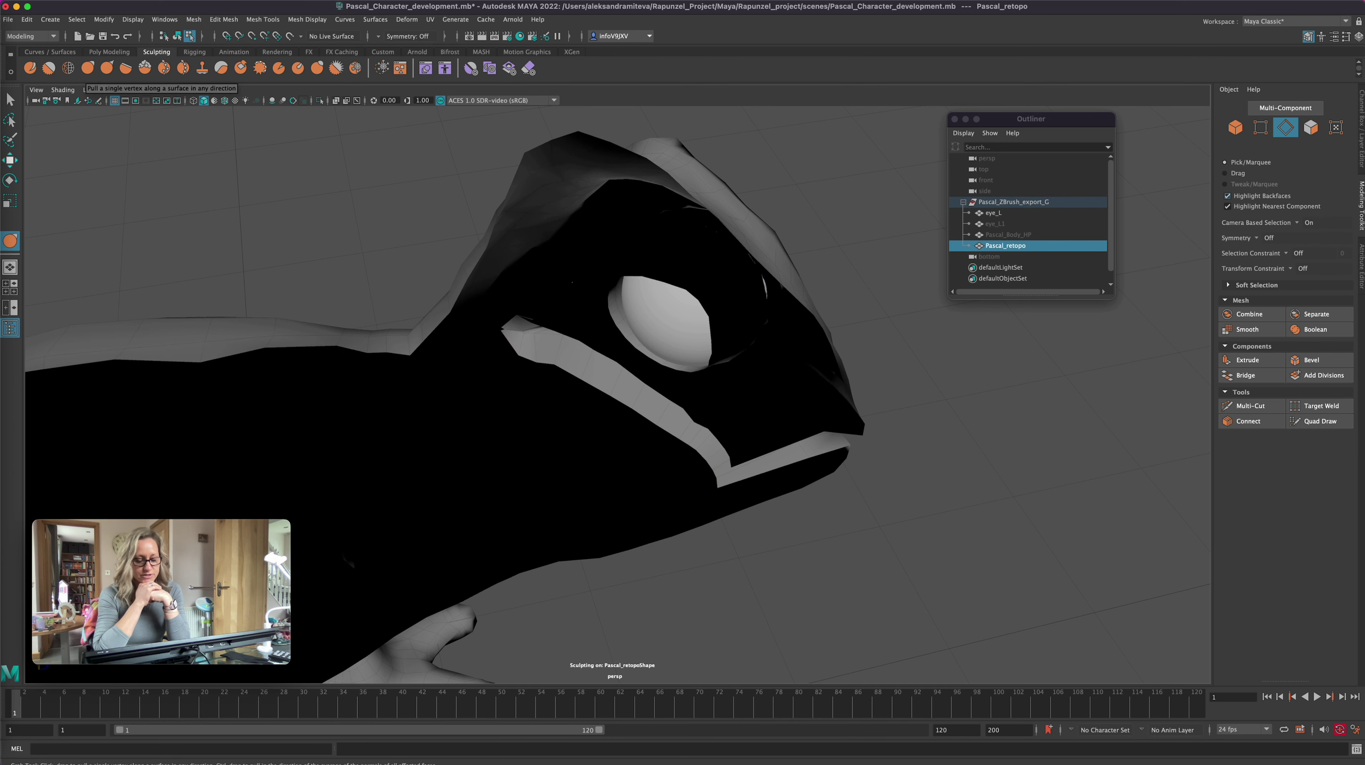
left_click_drag(610, 592, 654, 592, "alt")
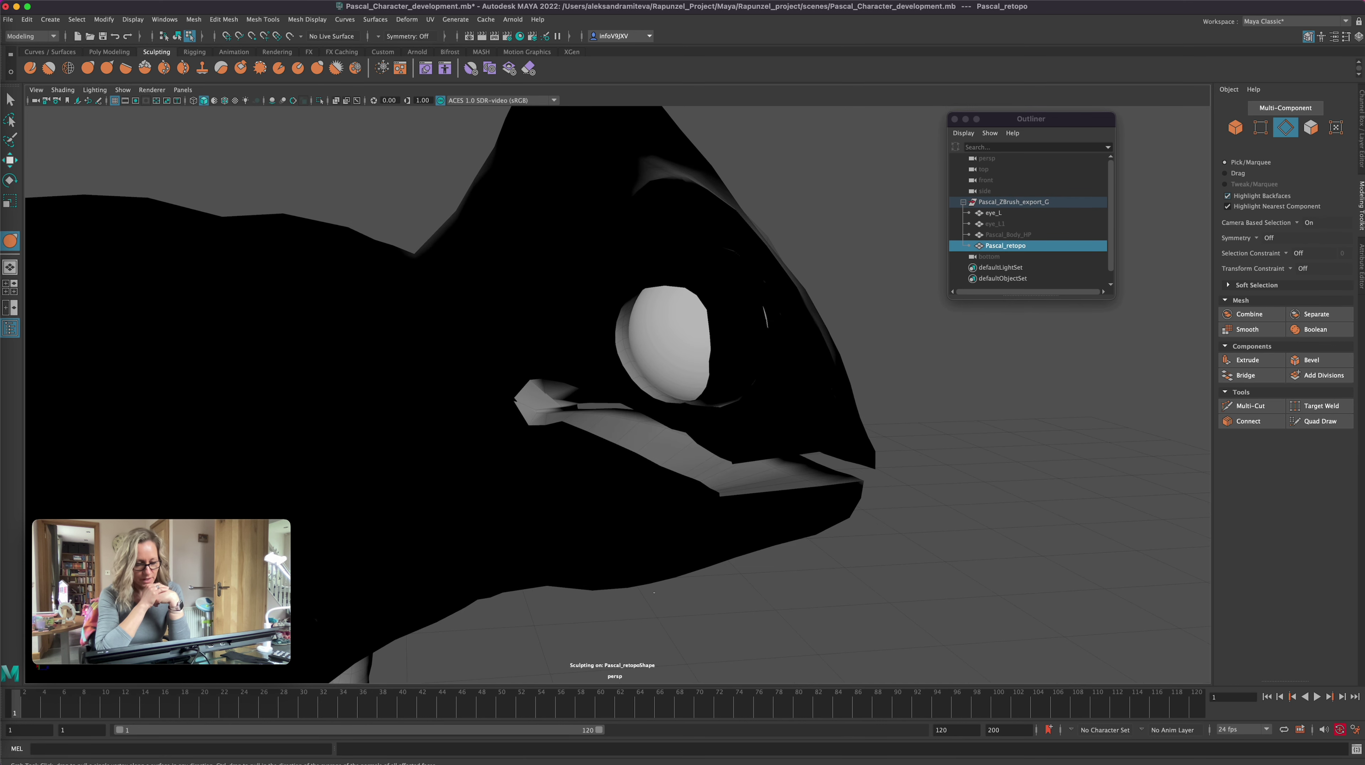
left_click(95, 90)
left_click(122, 167)
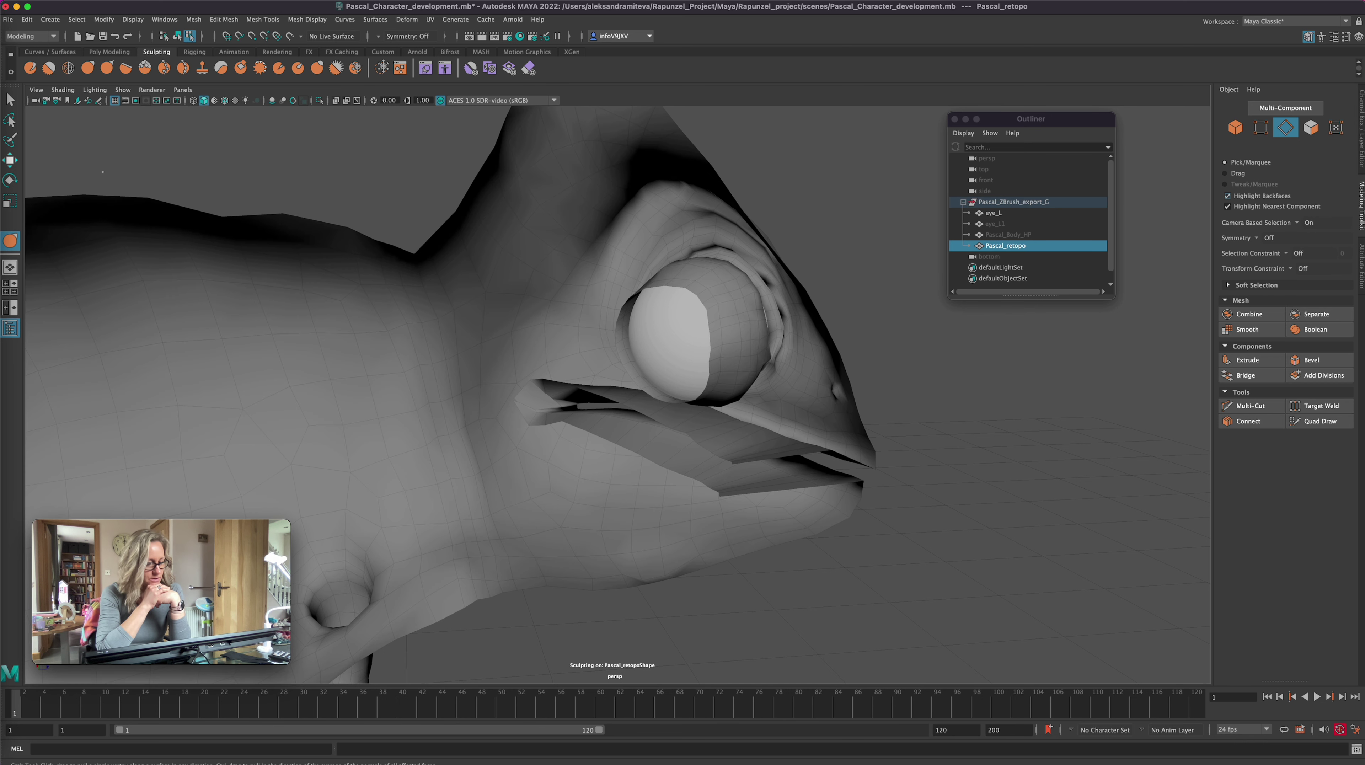
Step: Sculpt the inner mouth surface around the mouth corner with the Grab tool, working from several angles
left_click_drag(564, 500, 616, 631, "alt")
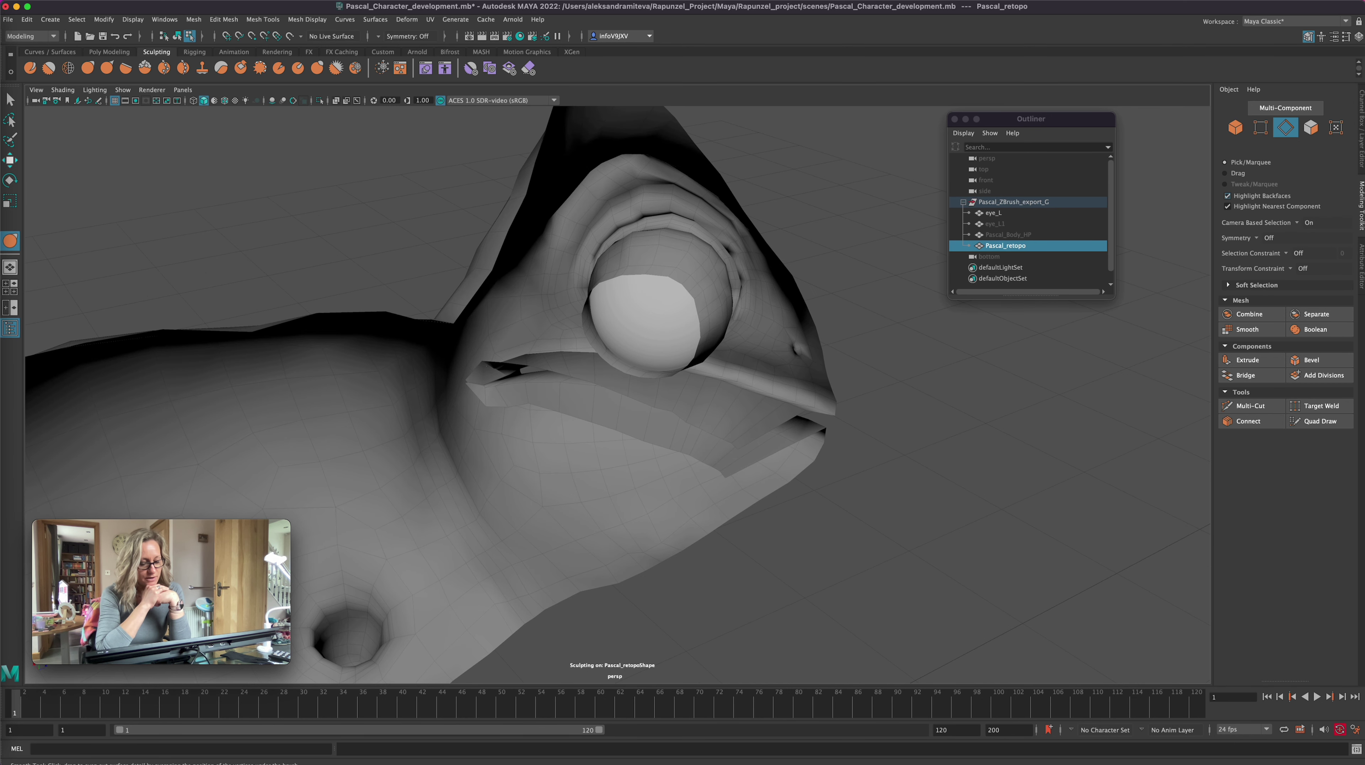
left_click_drag(485, 365, 514, 370)
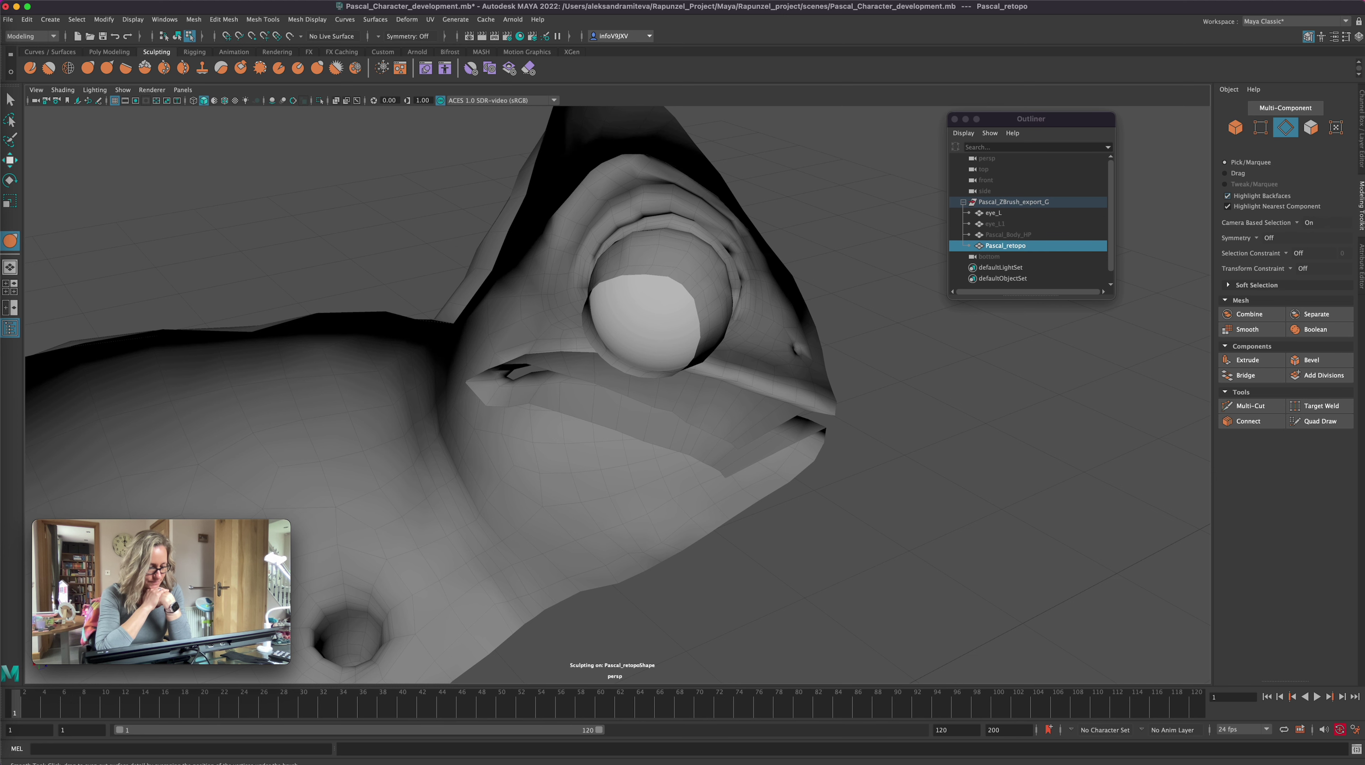
left_click_drag(501, 384, 782, 562, "alt")
left_click_drag(561, 407, 551, 401)
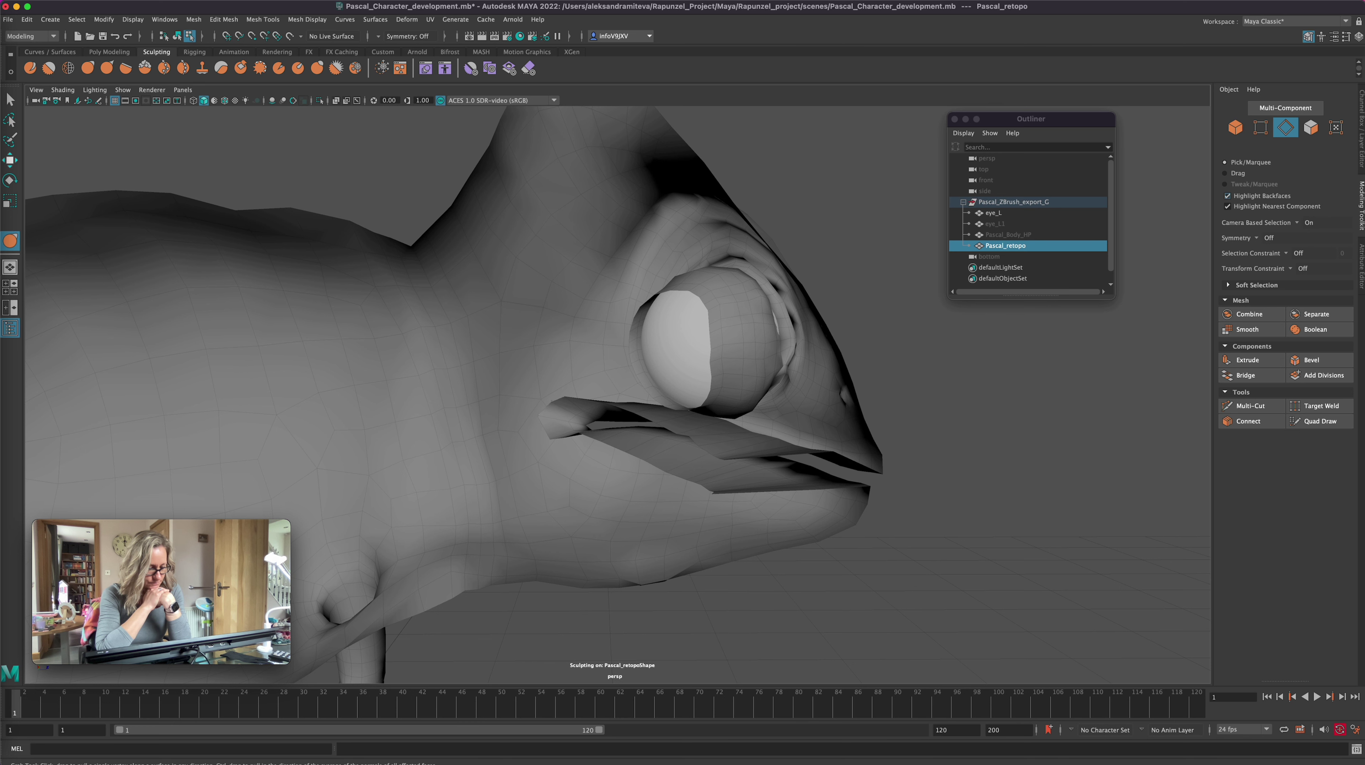
left_click_drag(649, 621, 672, 611, "alt")
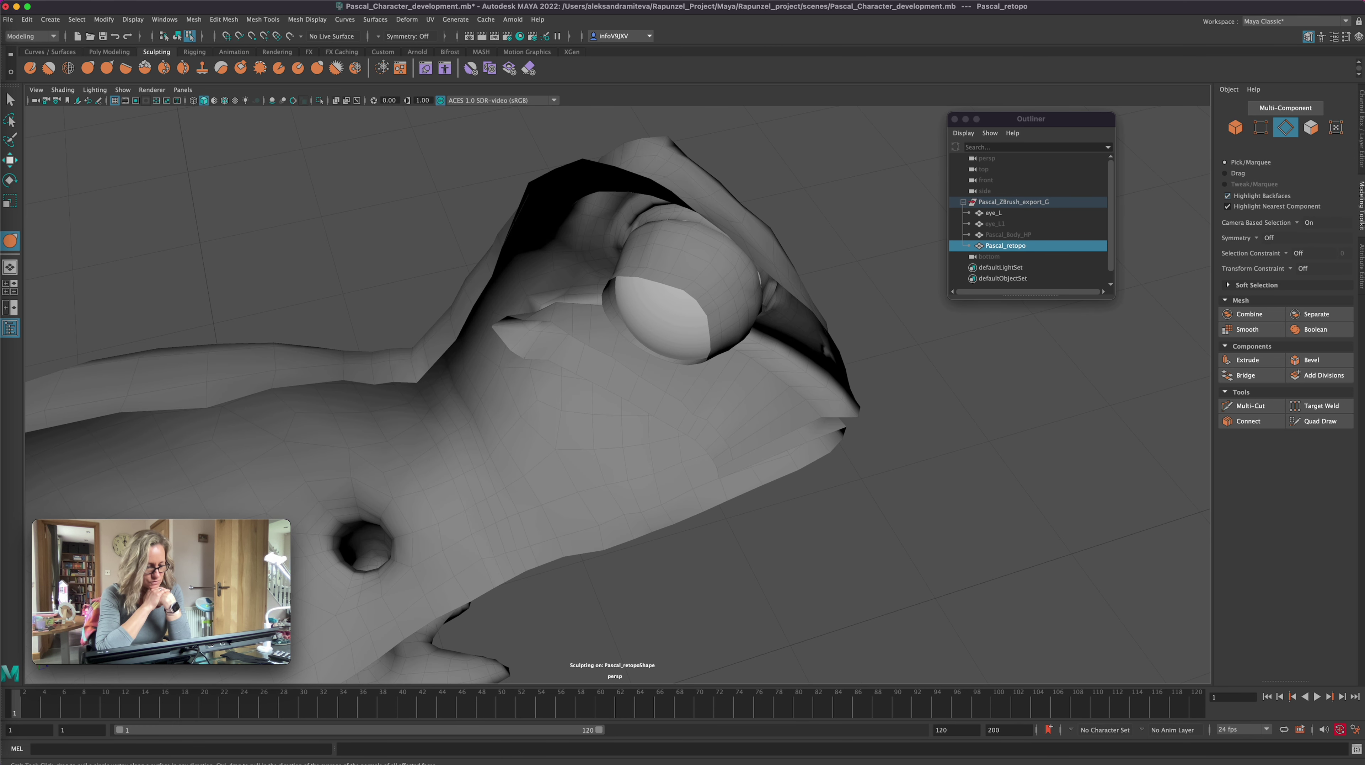
left_click_drag(511, 351, 506, 348)
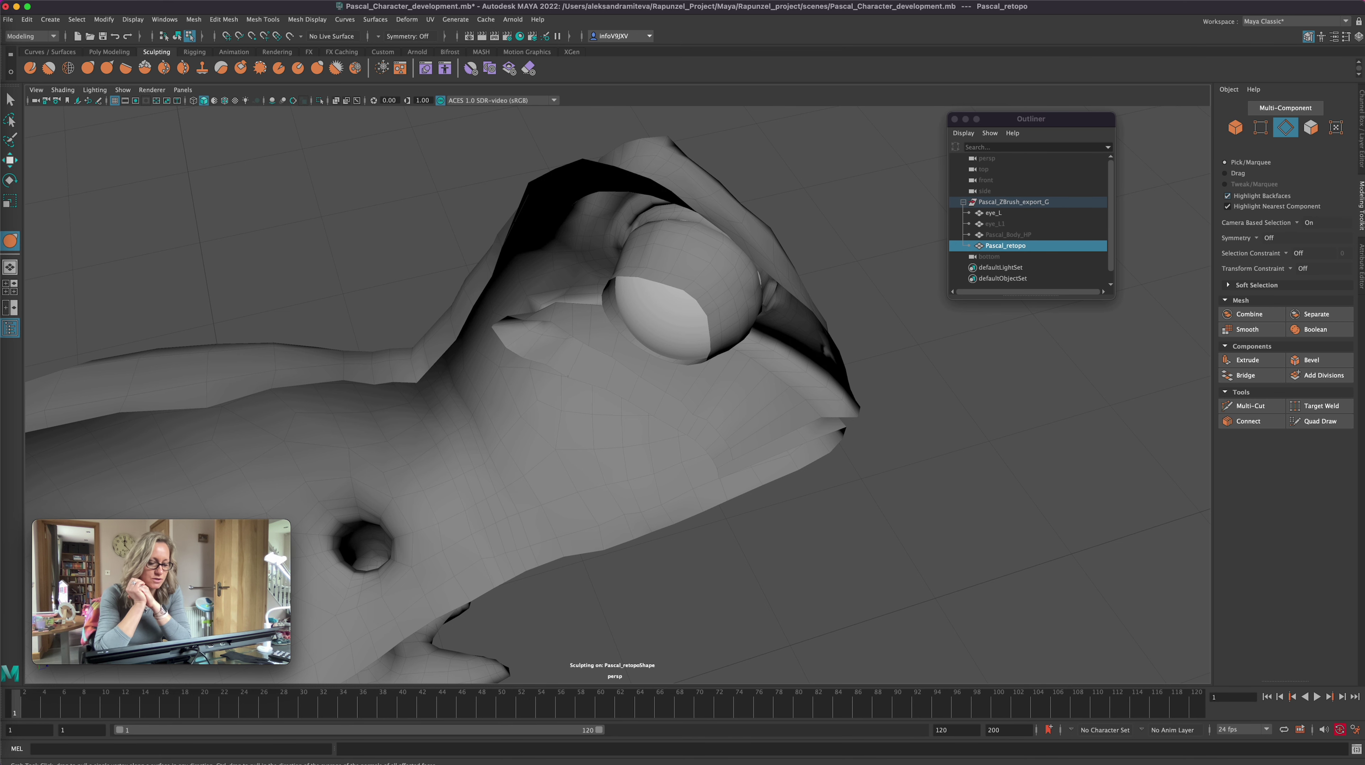
left_click_drag(570, 367, 761, 552, "alt")
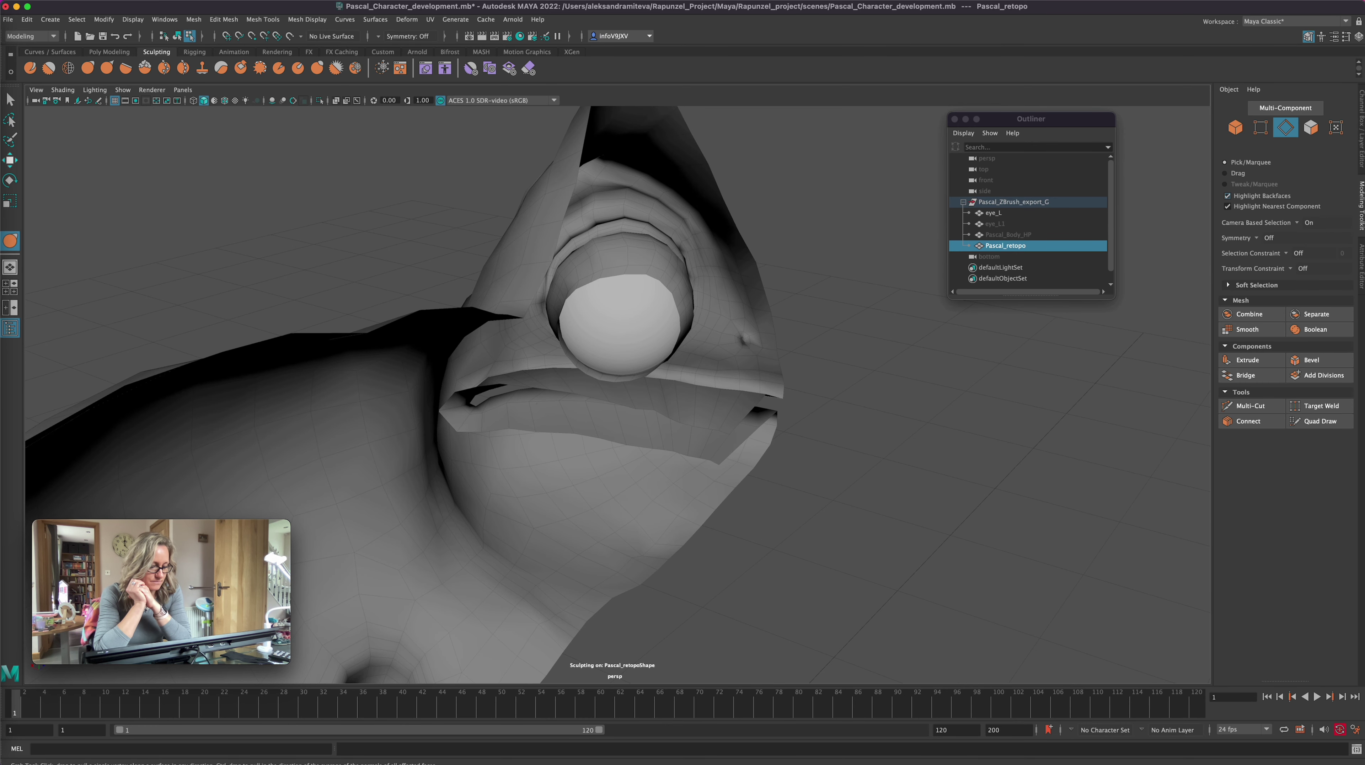
left_click_drag(774, 550, 777, 545, "alt")
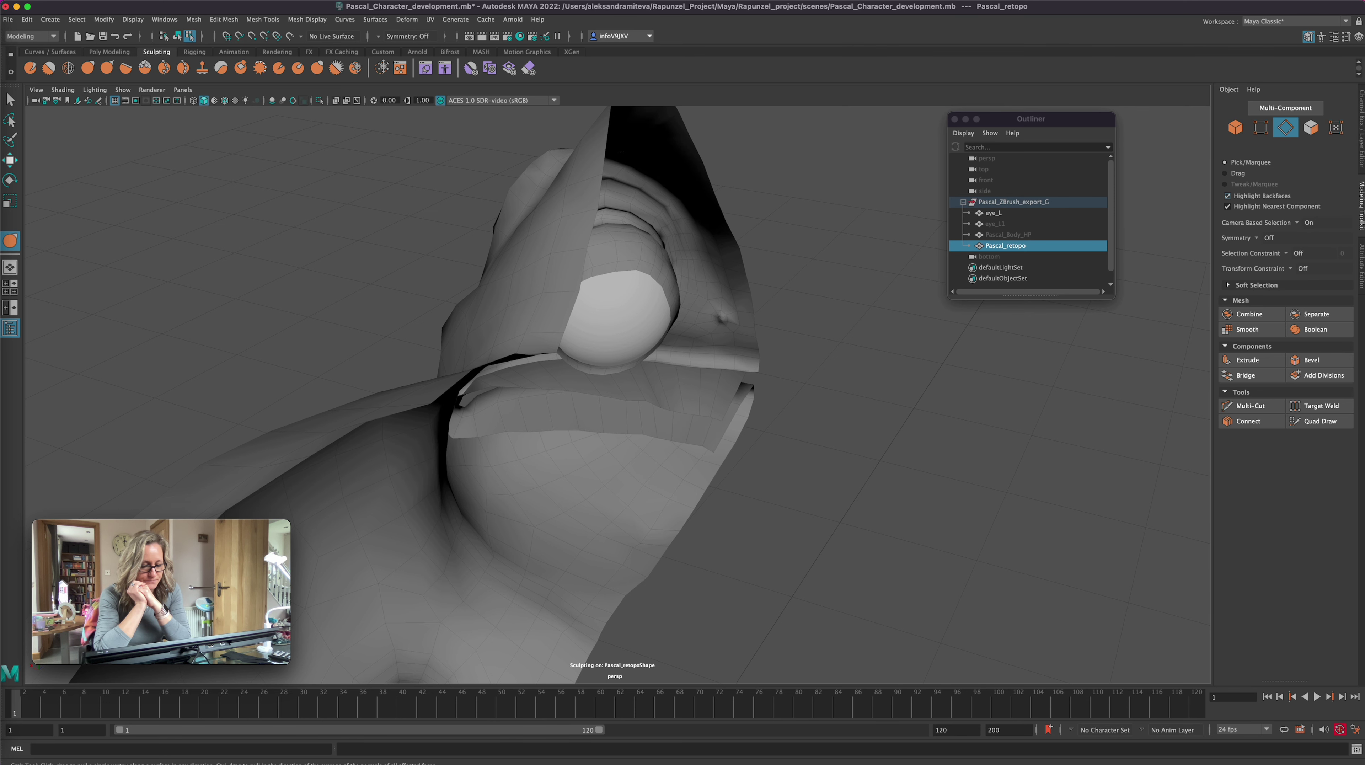
mouse_move(705, 443)
left_mouse_down("alt")
mouse_move(819, 448)
mouse_move(756, 465)
mouse_move(826, 475)
mouse_move(685, 457)
mouse_move(727, 452)
left_mouse_up("alt")
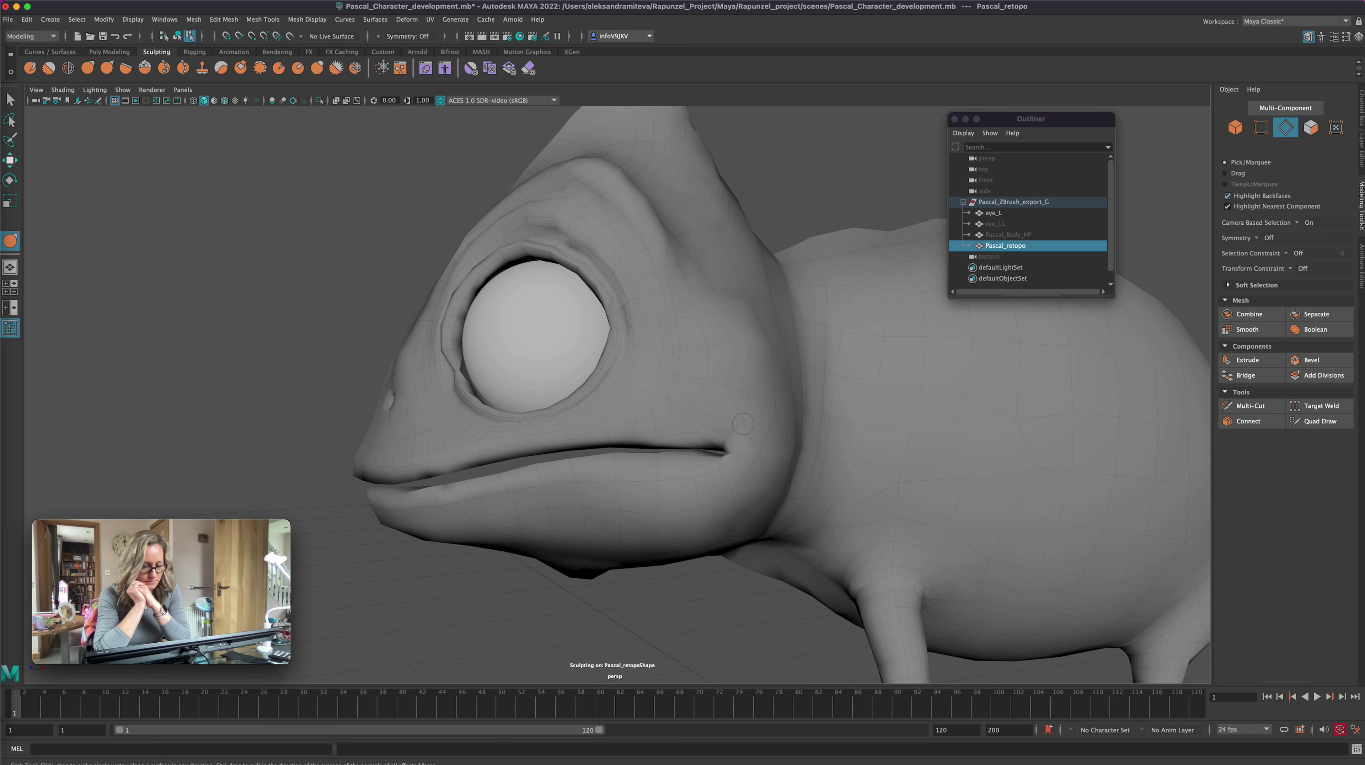
Step: Refine the mouth corner from outside with the Grab tool, checking the lip line and the inner mouth walls
left_click(1318, 421)
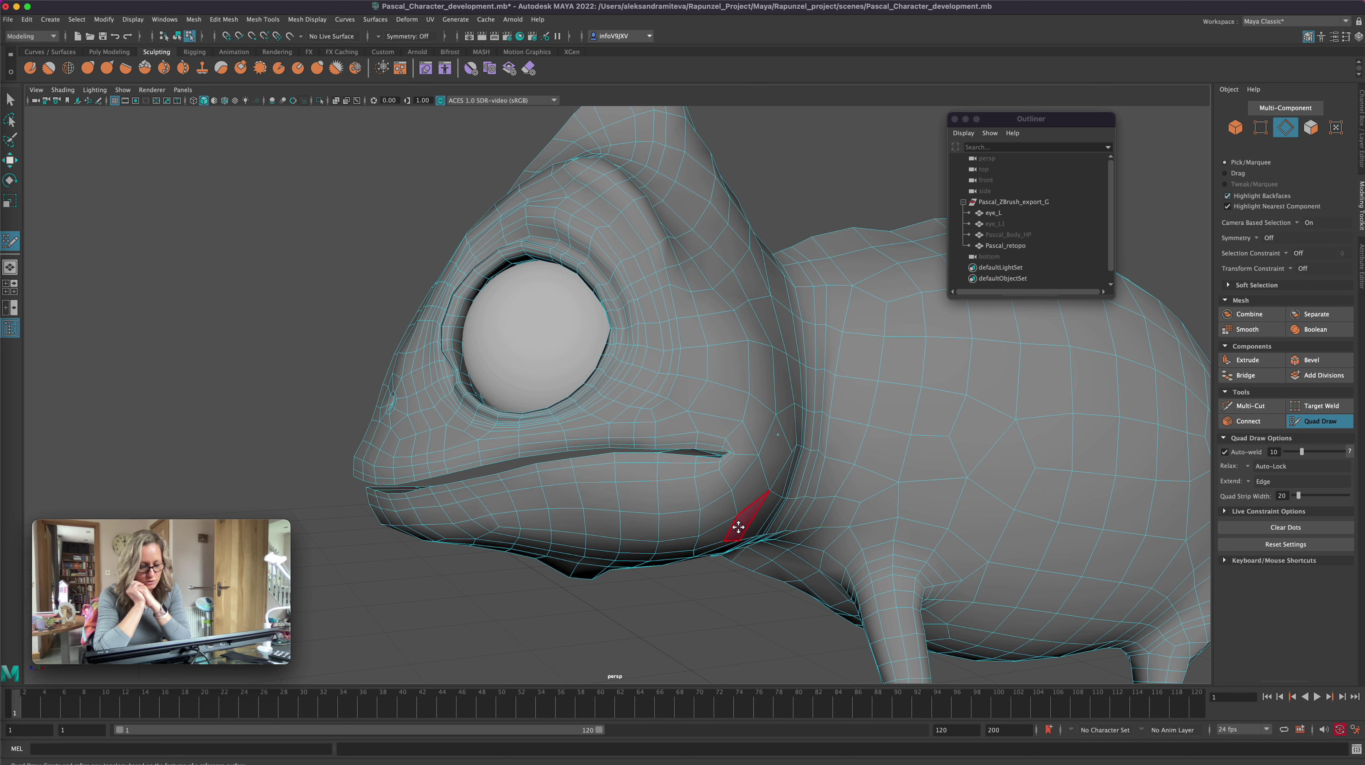
left_click(88, 67)
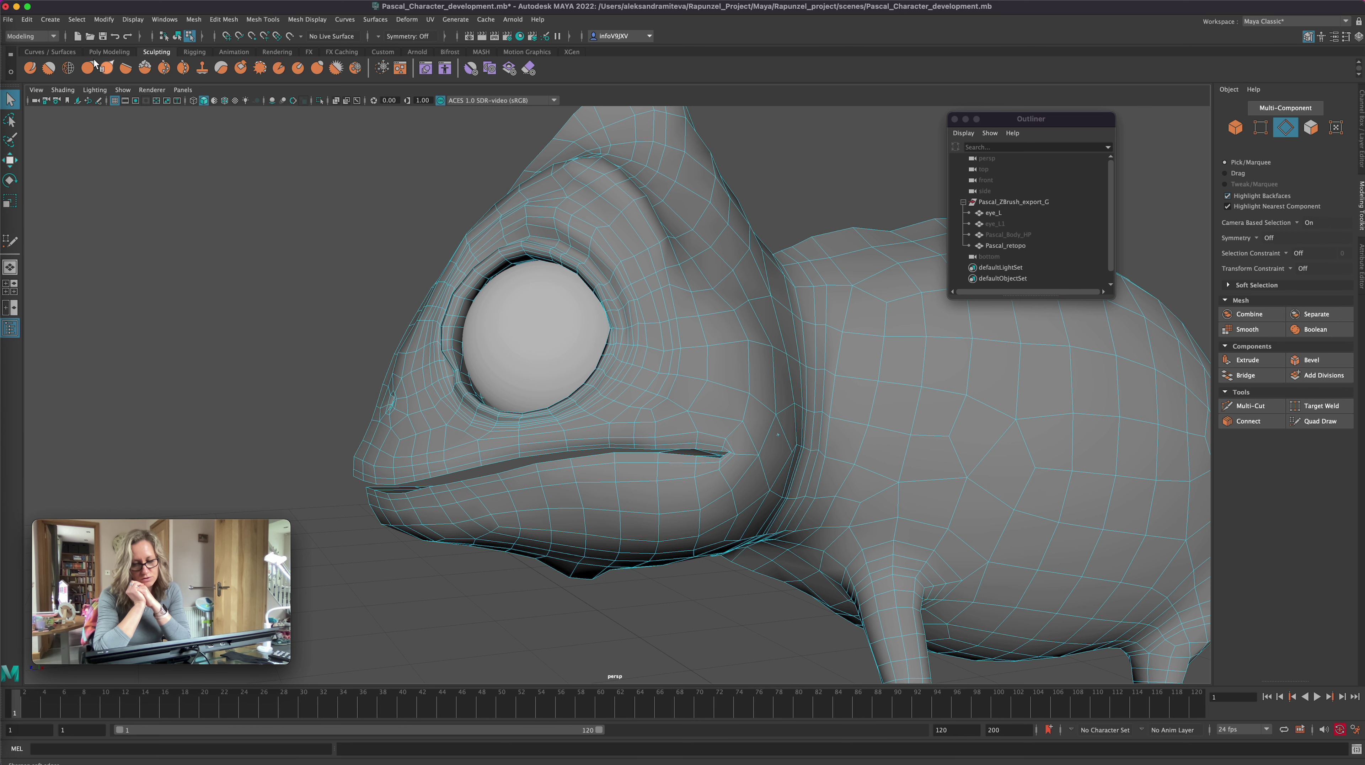
left_click(732, 457)
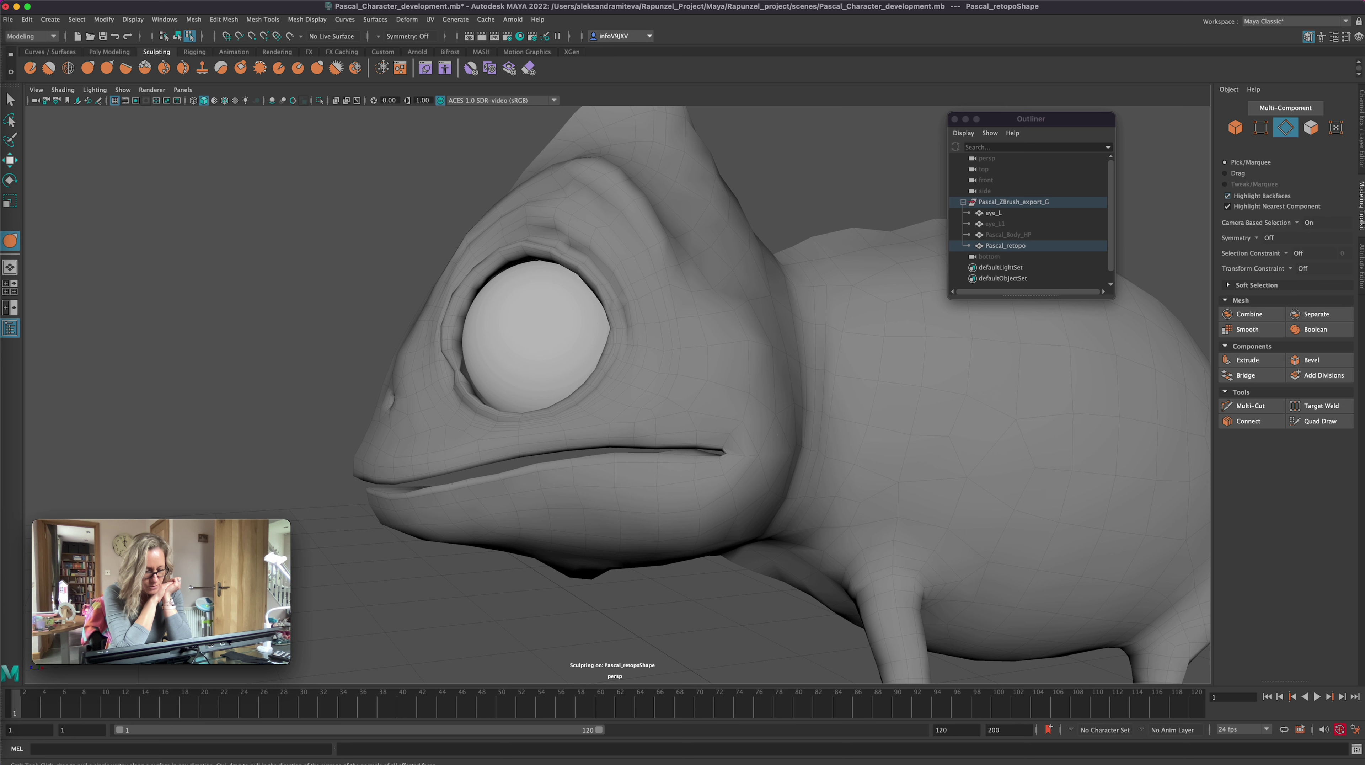
left_click_drag(482, 594, 519, 595, "alt")
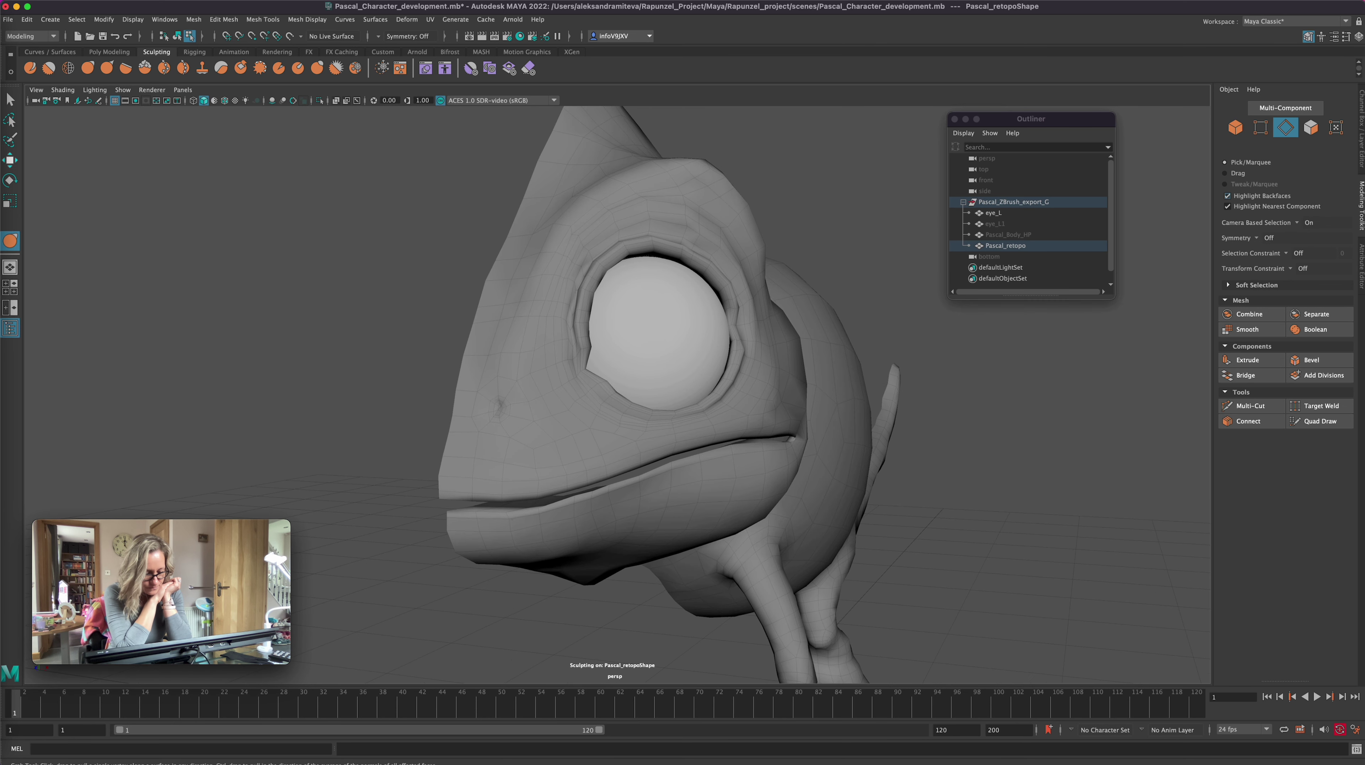
left_click_drag(847, 429, 789, 430, "alt")
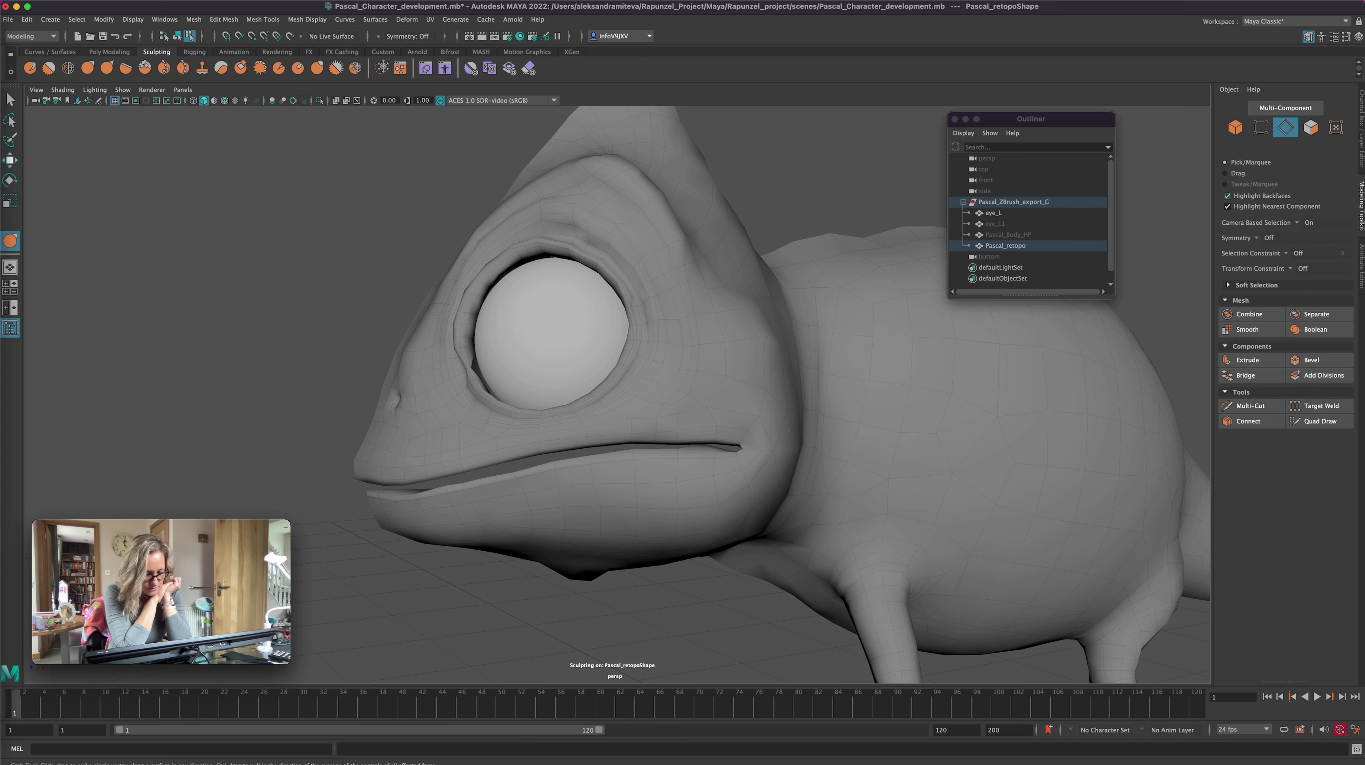
left_click_drag(704, 456, 660, 623, "alt")
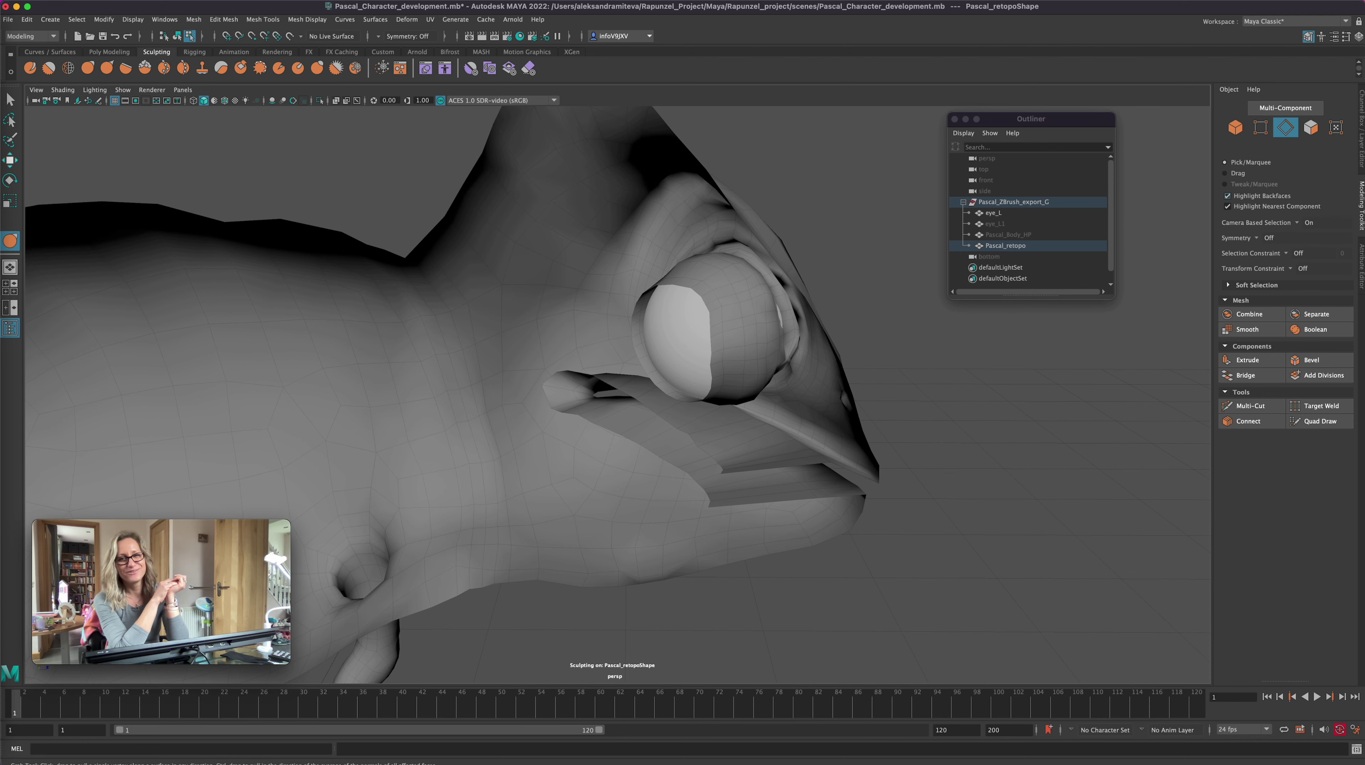
left_click_drag(611, 400, 624, 574, "alt")
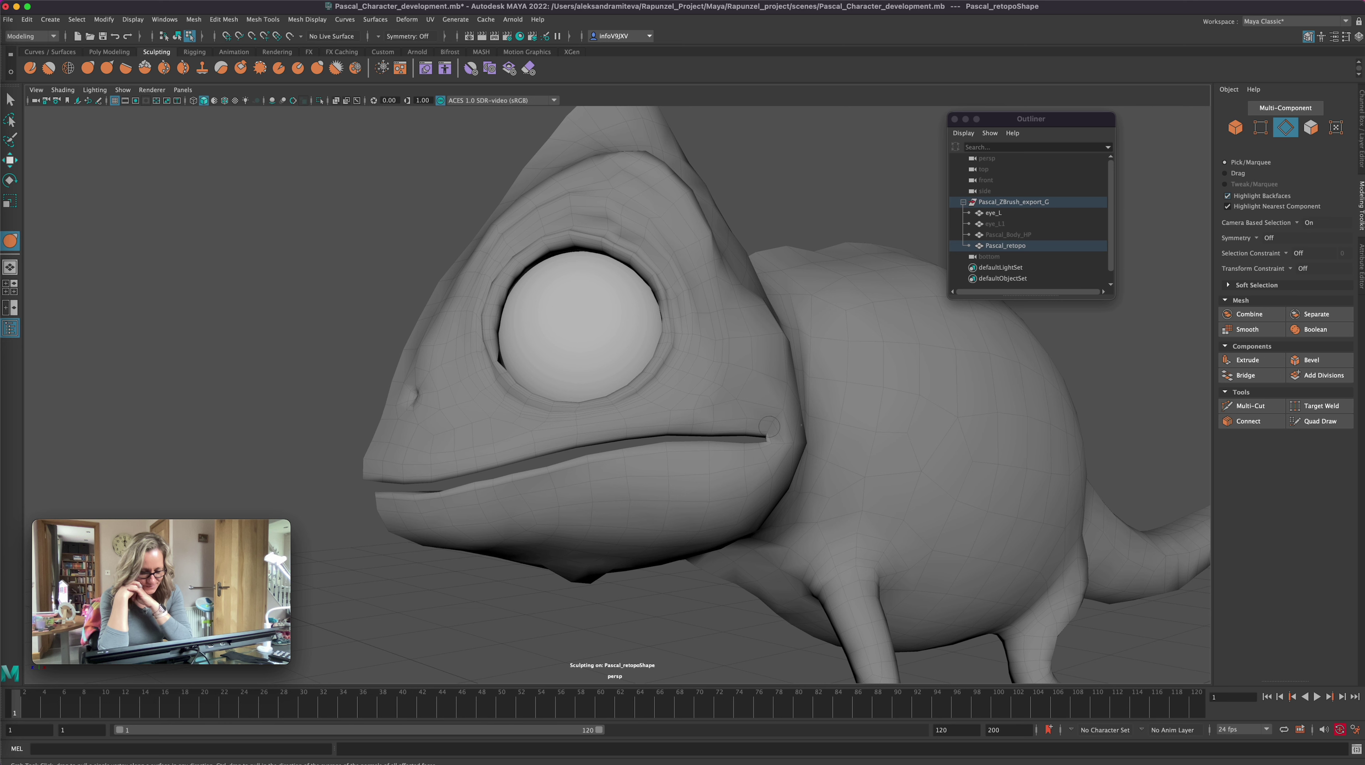
left_click(1319, 420)
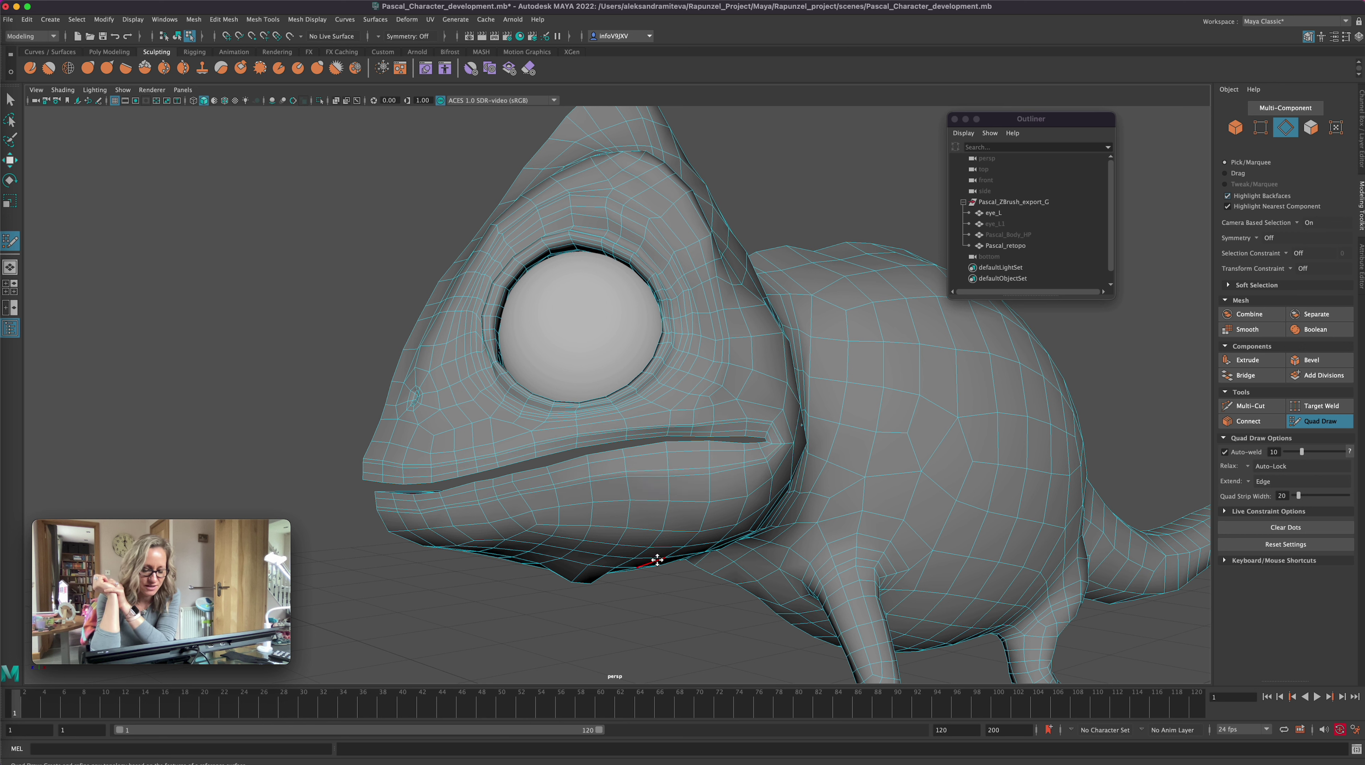
left_click(1318, 421)
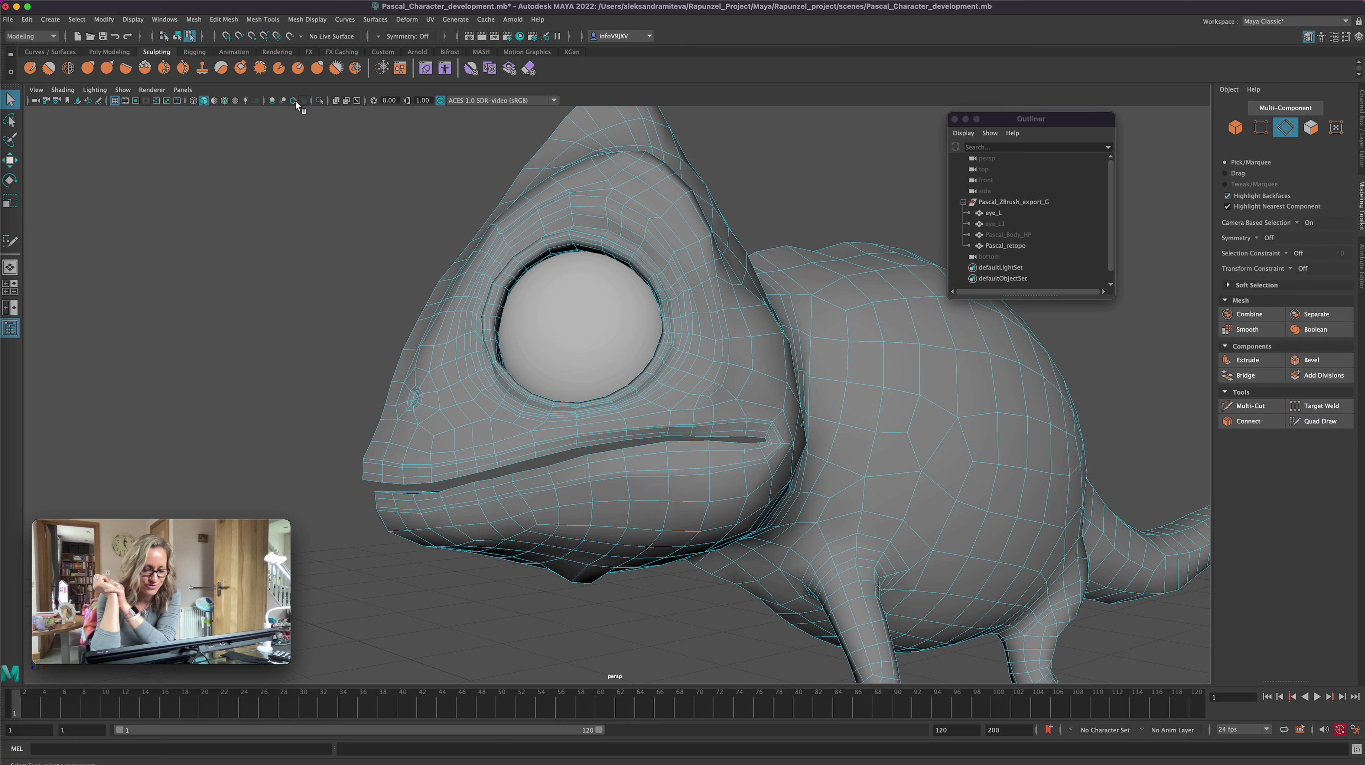
left_click(87, 67)
left_click(769, 428)
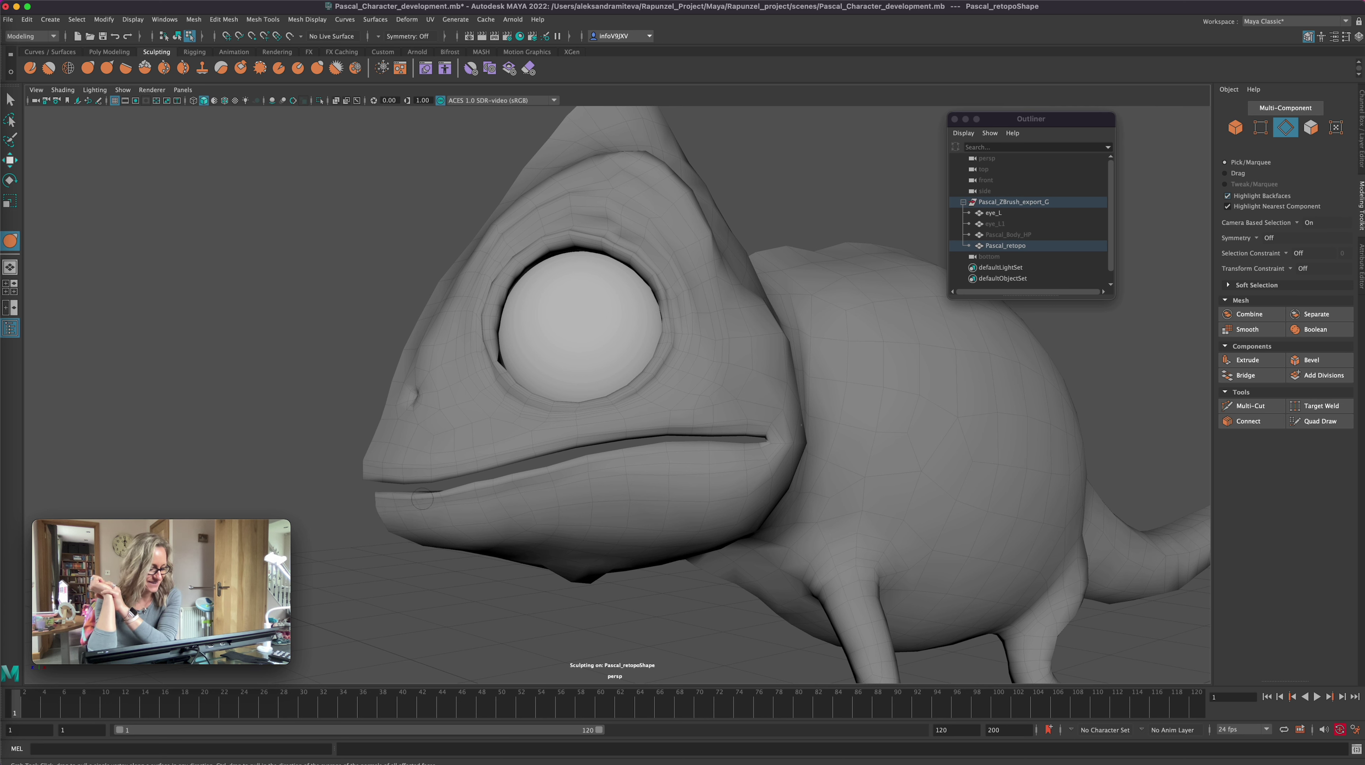
Step: Examine the closed mouth and overall head shape on Pascal_retopo from the side, front and above
right_click_drag(882, 513, 567, 511, "alt")
left_click_drag(600, 563, 556, 565, "alt")
scroll(556, 565, "up", 1)
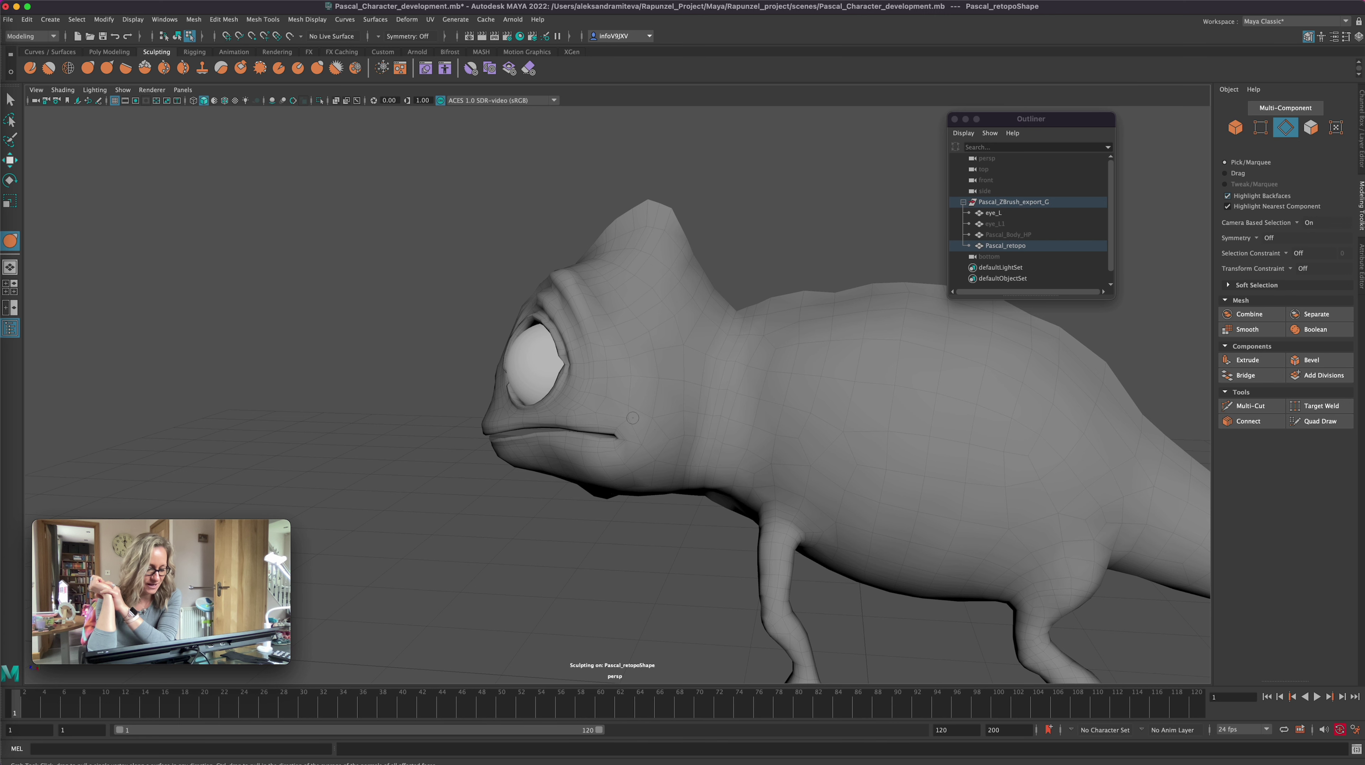
left_click_drag(646, 570, 698, 566, "alt")
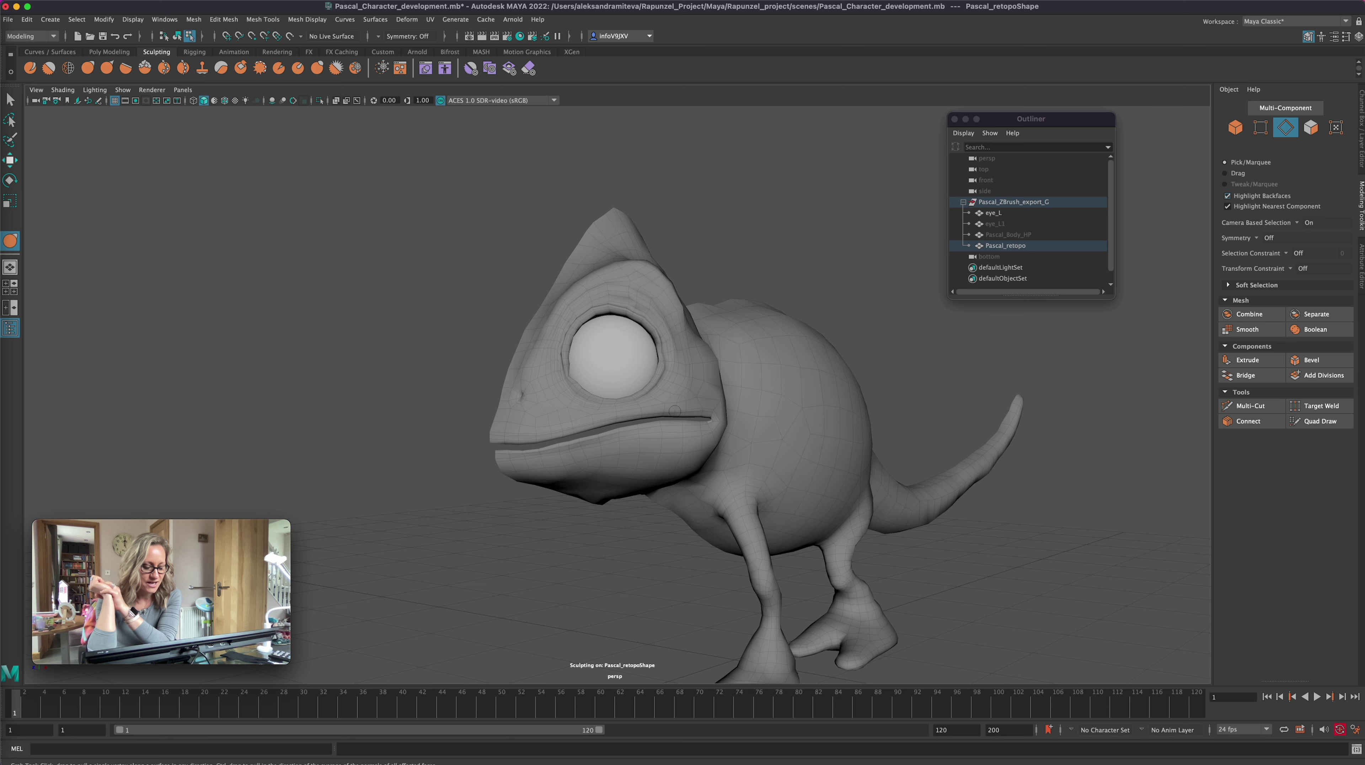
left_click_drag(624, 579, 641, 490, "alt")
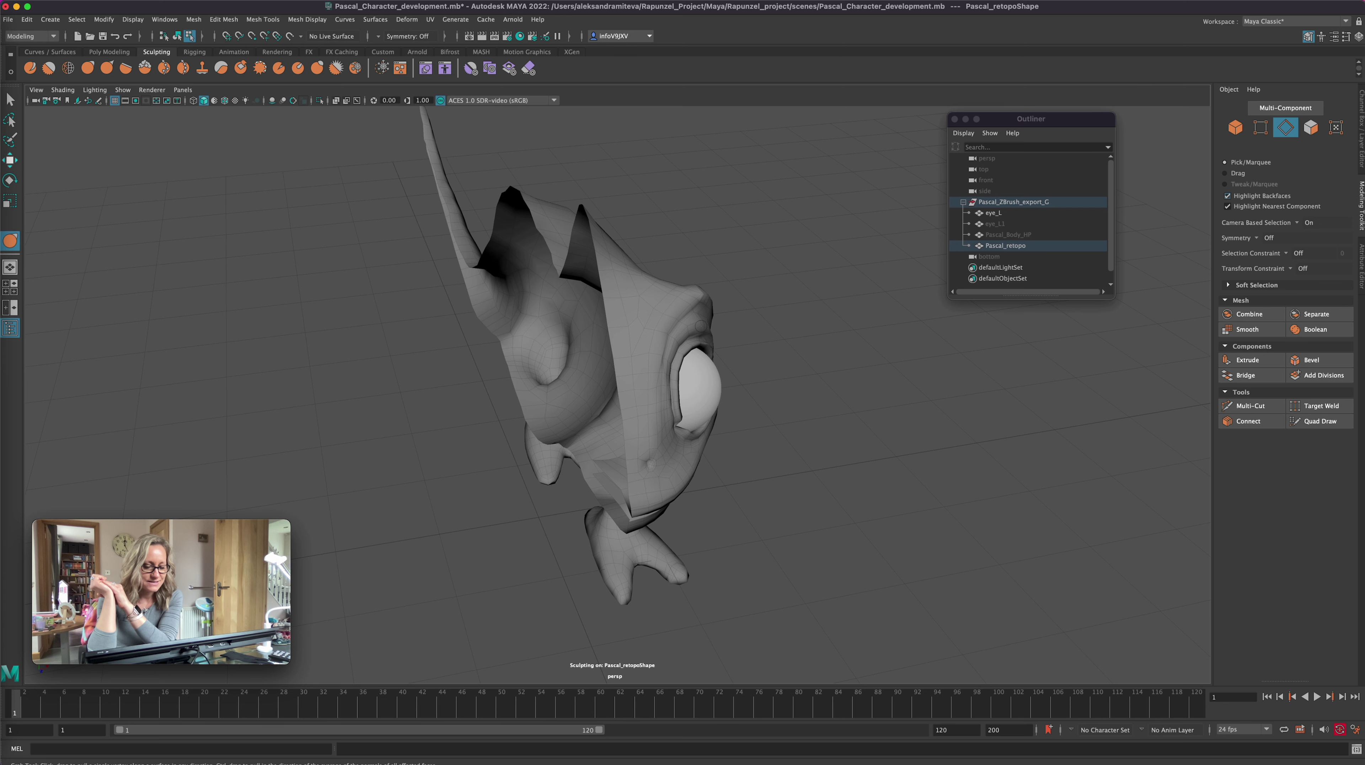
left_click_drag(820, 397, 746, 387, "alt")
scroll(745, 384, "up", 5)
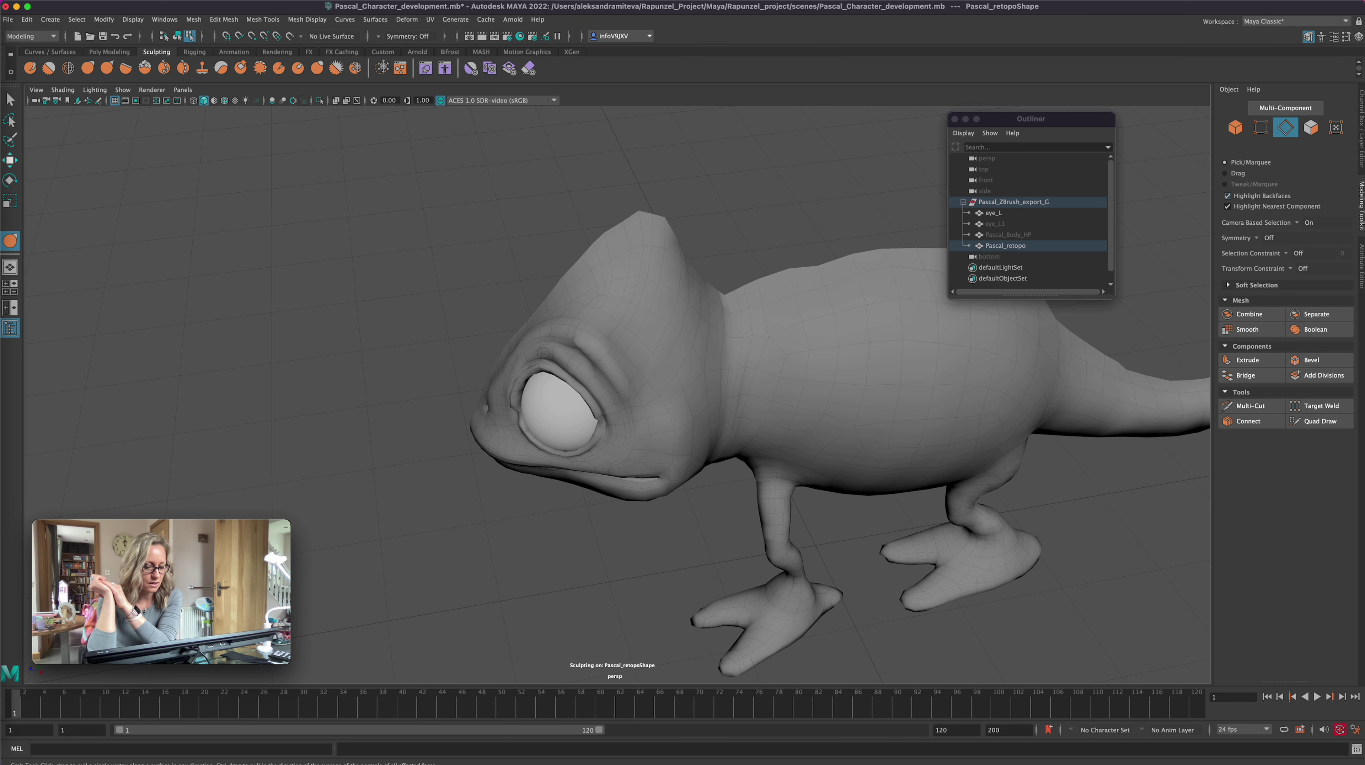
left_click_drag(537, 515, 585, 529, "alt")
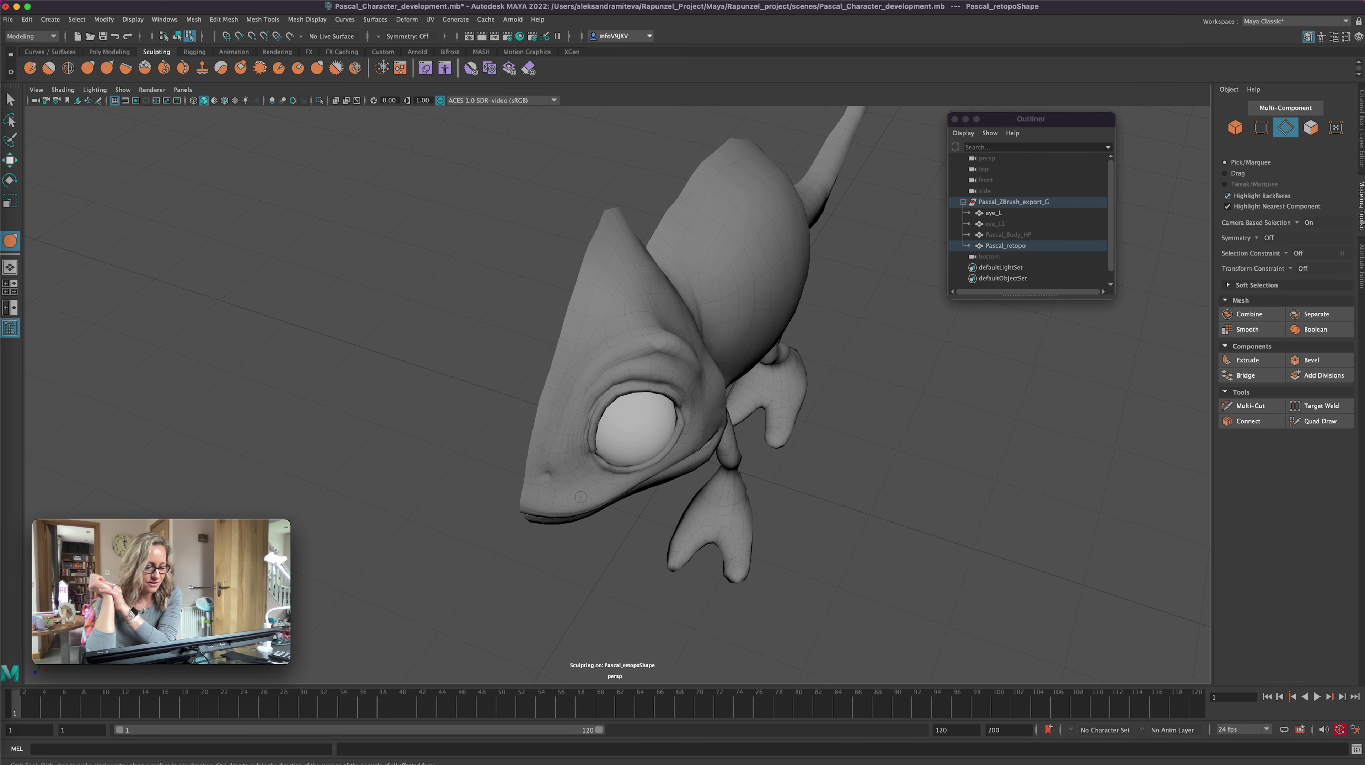
Step: Nudge the protruding inner edge of the lower lip strip back in line with the jaw using the Grab tool, and save the scene
left_click_drag(640, 605, 590, 512, "alt")
right_click_drag(591, 513, 702, 520, "alt")
left_click_drag(595, 589, 823, 614, "alt")
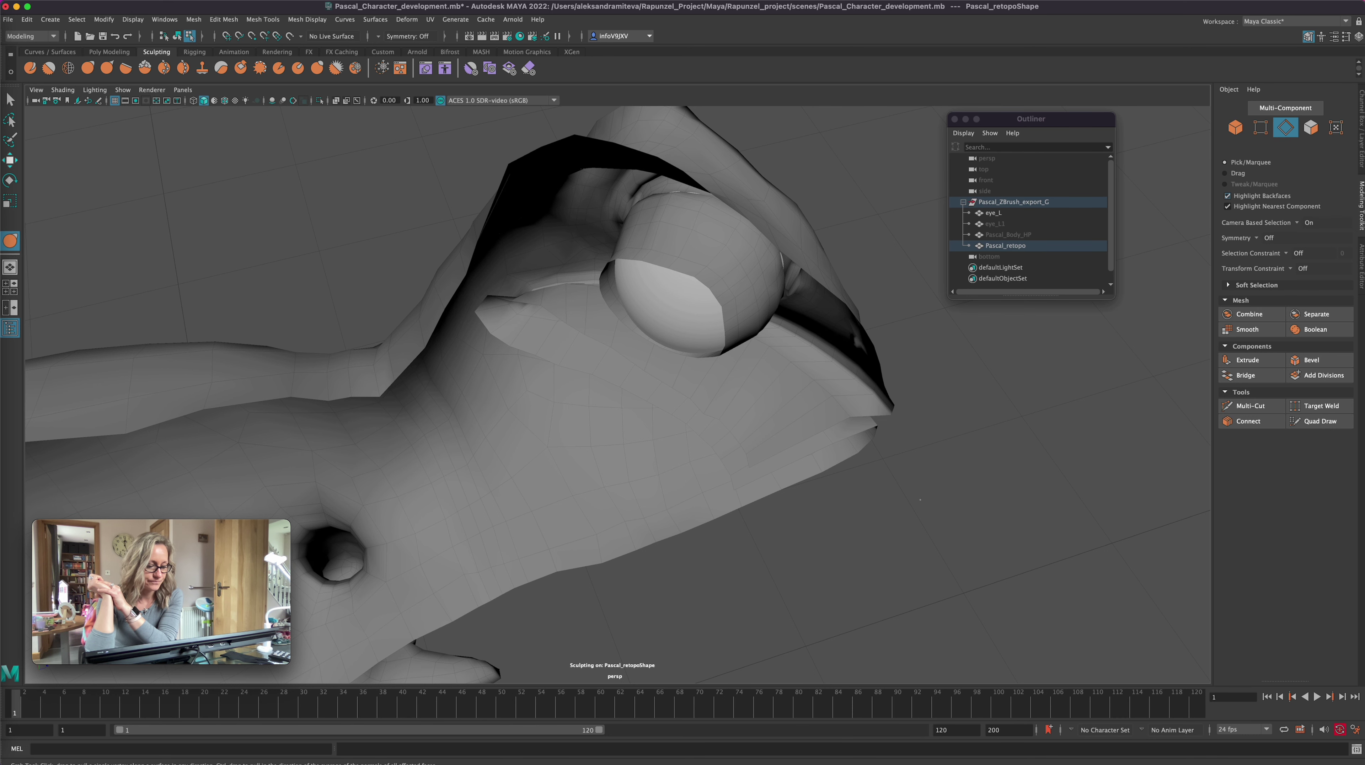
mouse_move(920, 500)
left_mouse_down("alt")
mouse_move(969, 478)
mouse_move(968, 494)
mouse_move(969, 479)
mouse_move(935, 482)
left_mouse_up("alt")
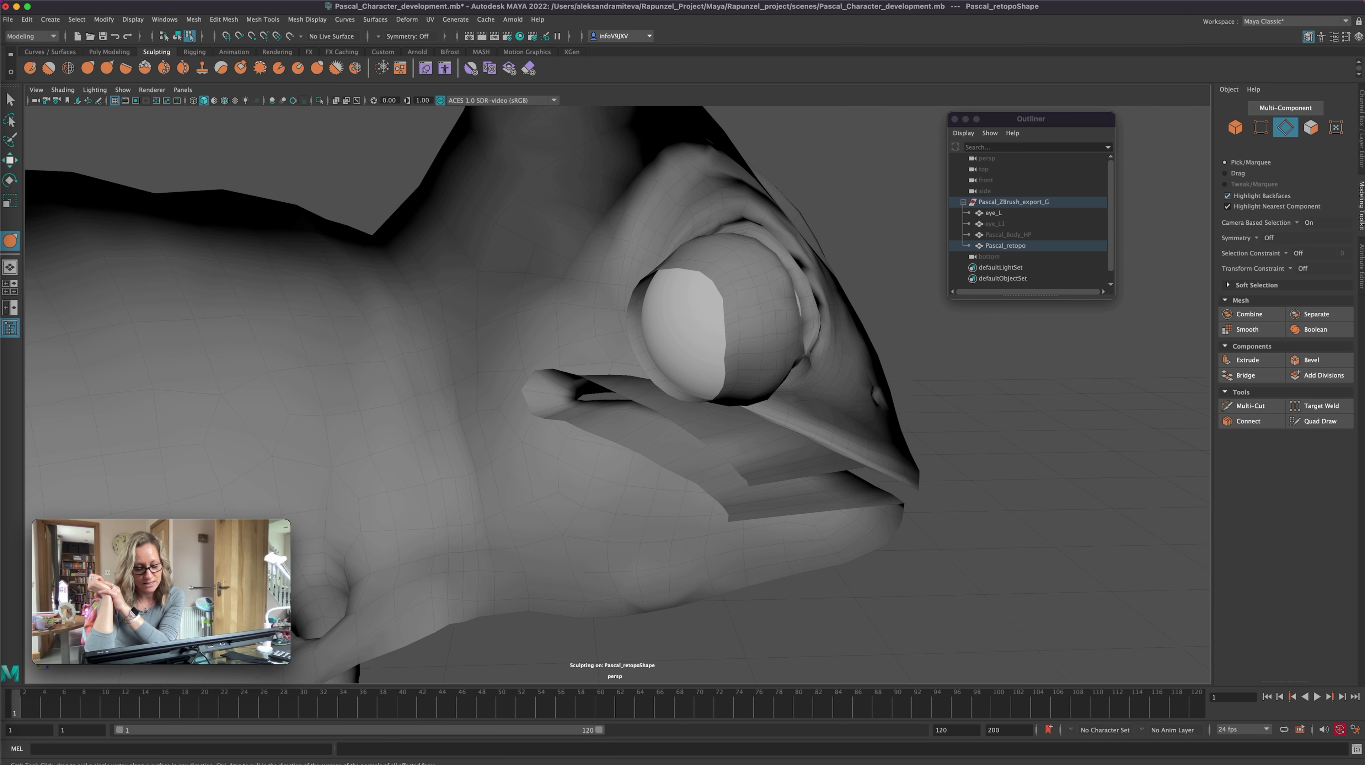
mouse_move(1009, 563)
left_mouse_down("alt")
mouse_move(1000, 591)
mouse_move(997, 580)
left_mouse_up("alt")
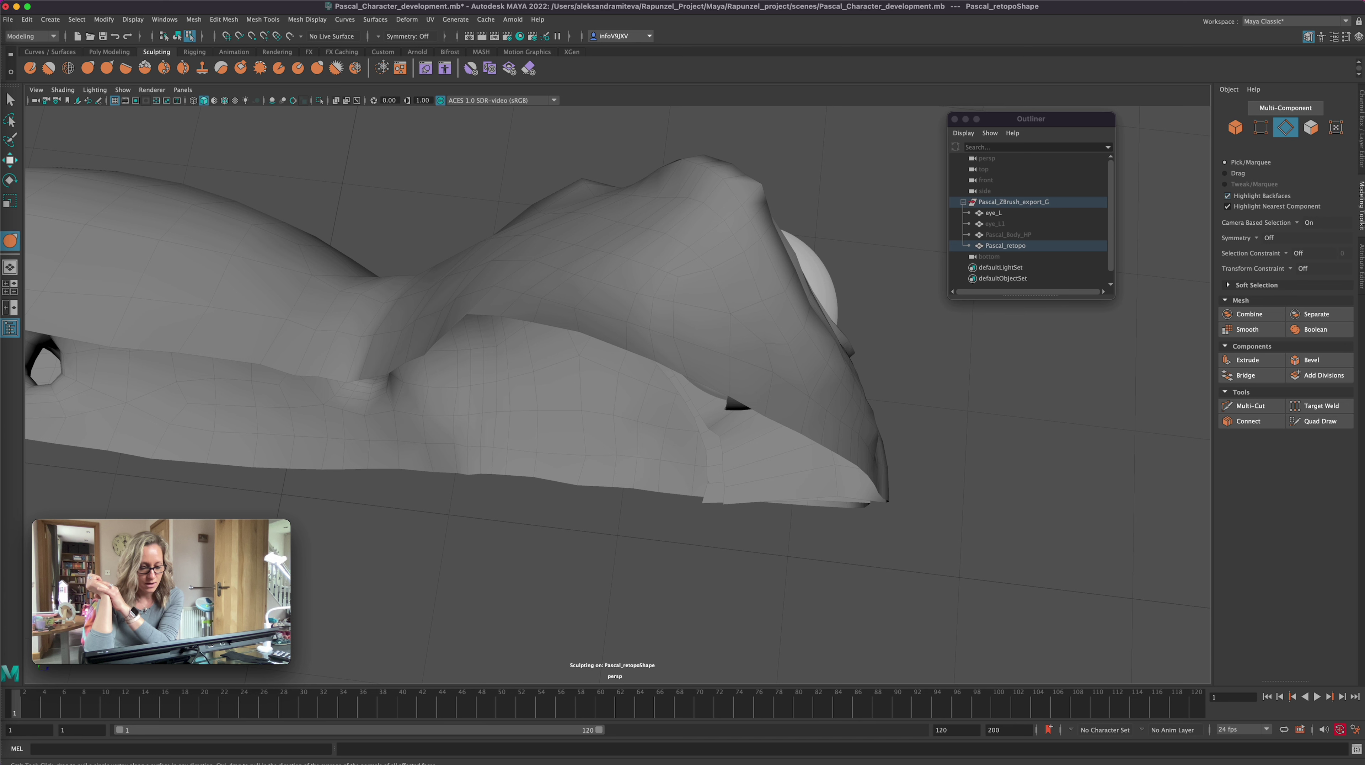
left_click_drag(728, 502, 727, 495)
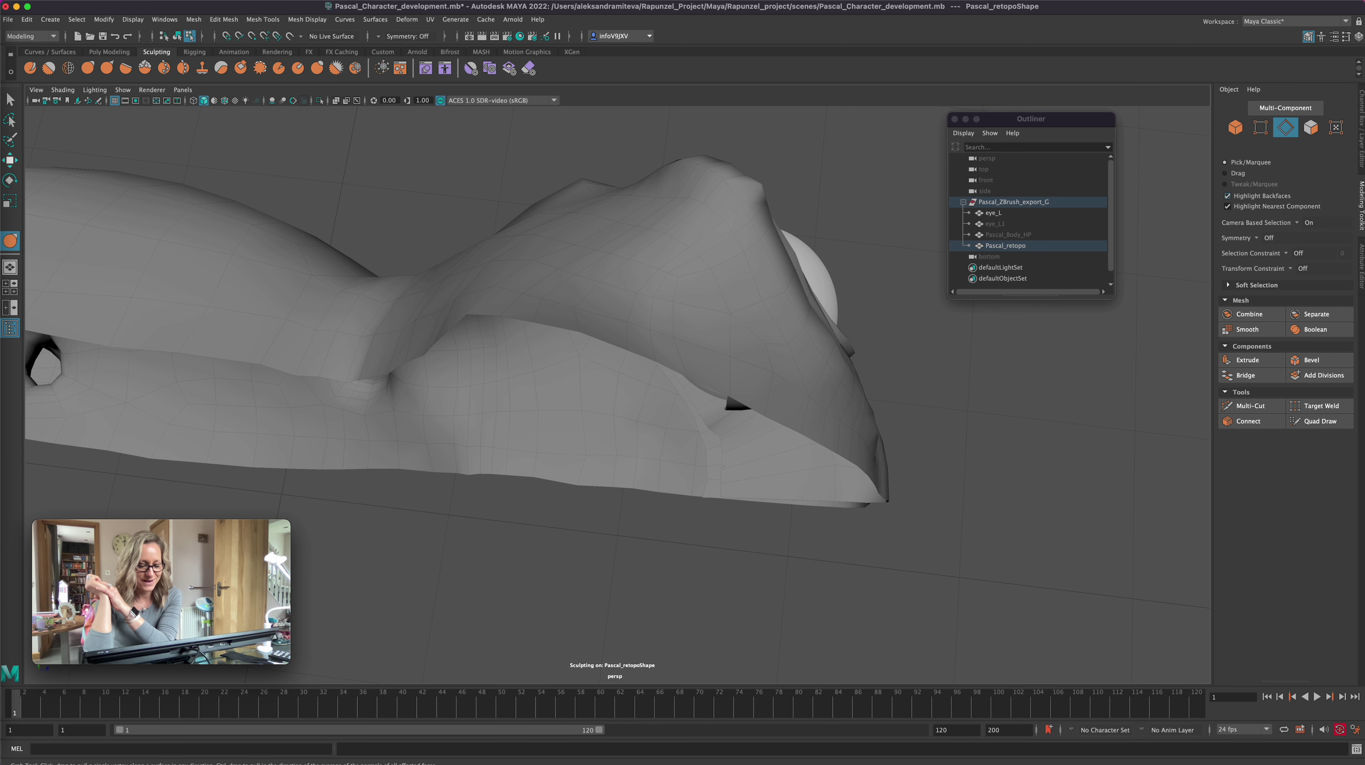
left_click_drag(717, 496, 852, 561, "alt")
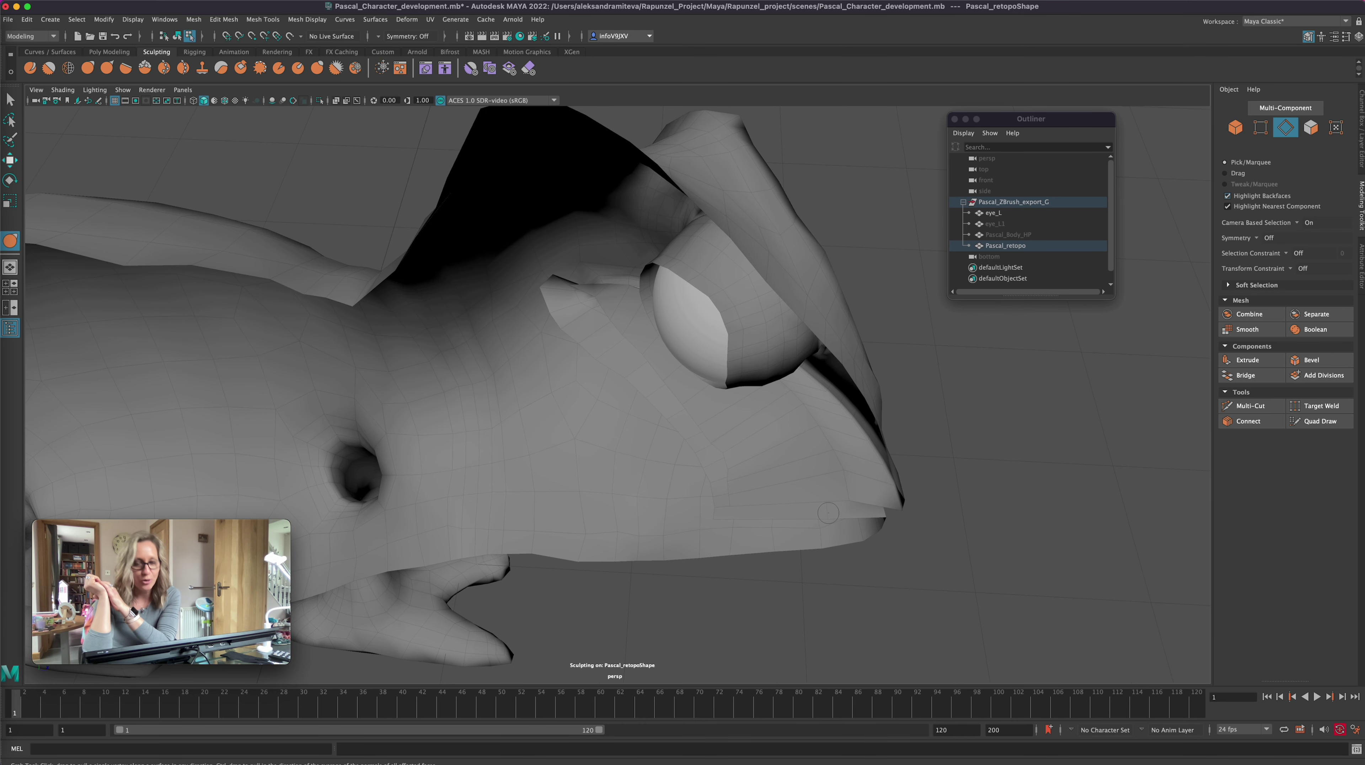
key("super+s")
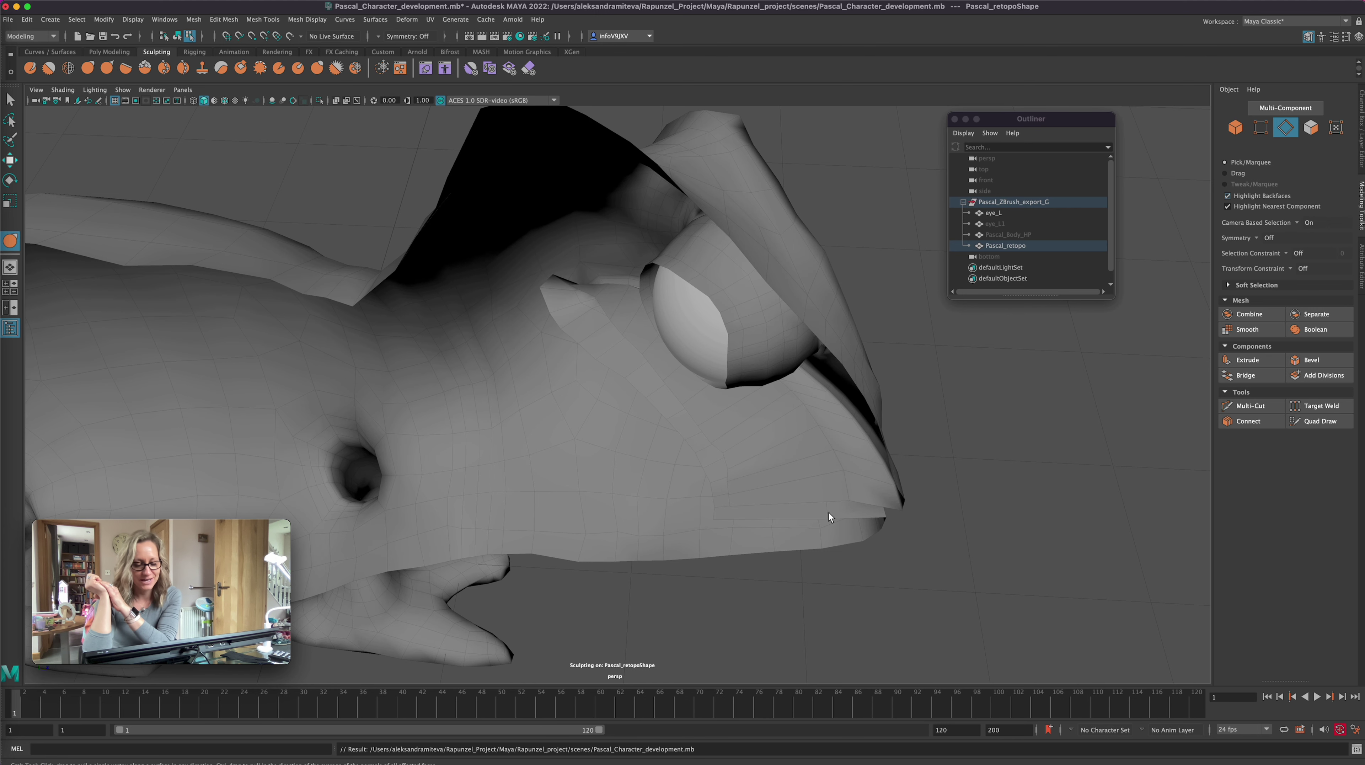